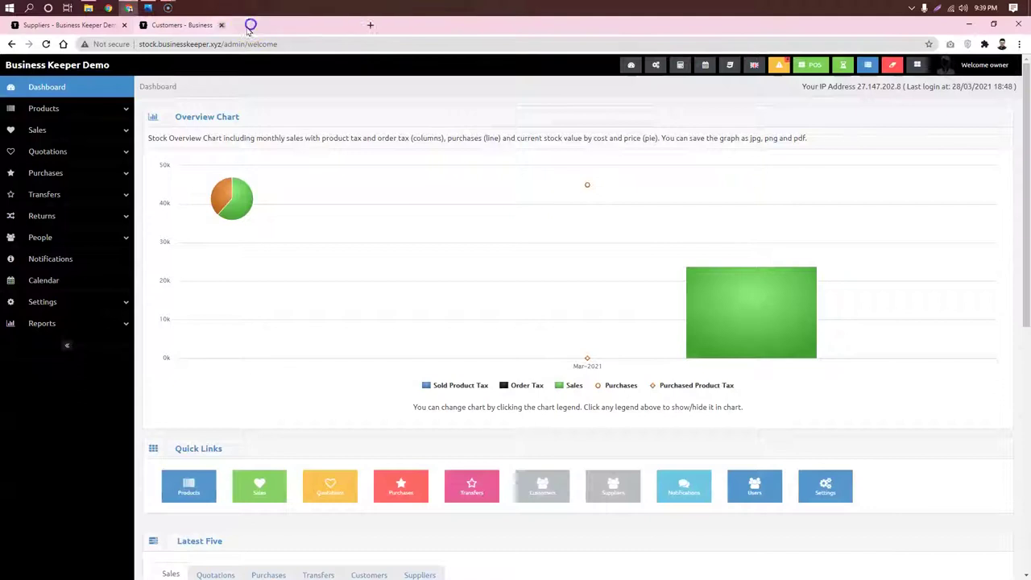
Step: Close the extra Suppliers browser tab and open the Expense Categories settings page
{"action": "left_click", "coordinate": [124, 25]}
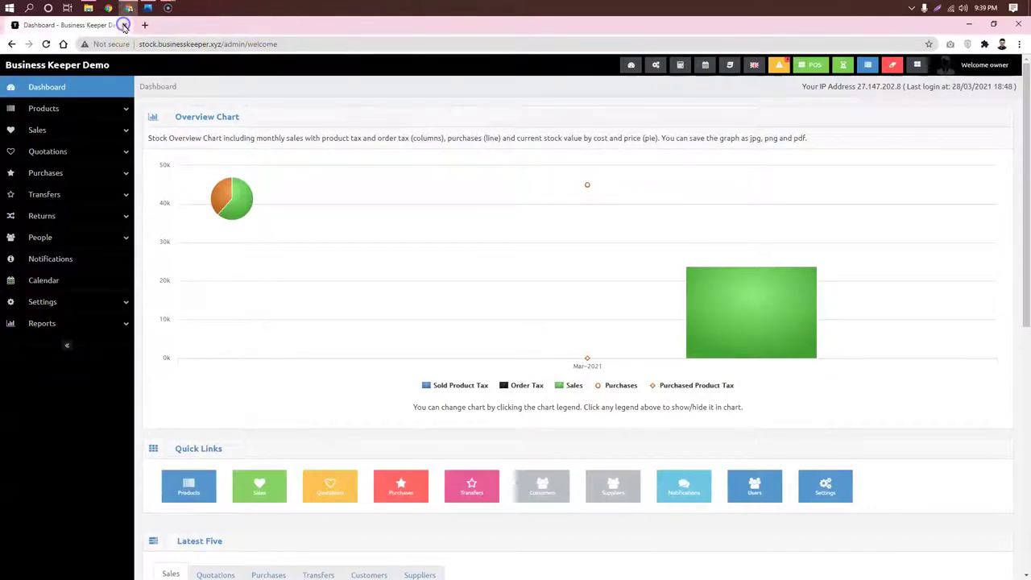
{"action": "left_click", "coordinate": [110, 301]}
{"action": "scroll", "coordinate": [116, 307], "scroll_direction": "down", "scroll_amount": 1}
{"action": "scroll", "coordinate": [117, 307], "scroll_direction": "down", "scroll_amount": 1}
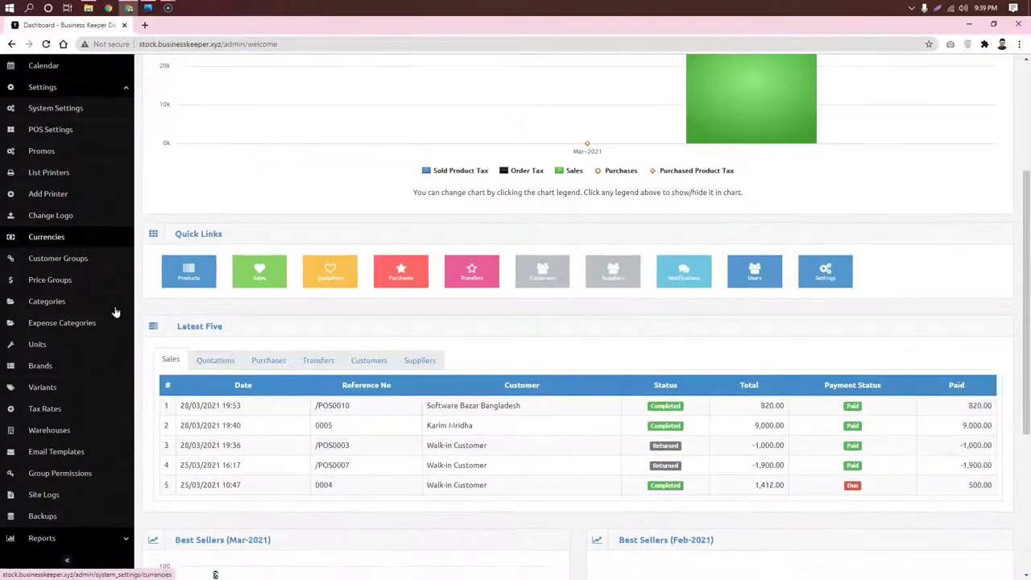
{"action": "left_click", "coordinate": [40, 330]}
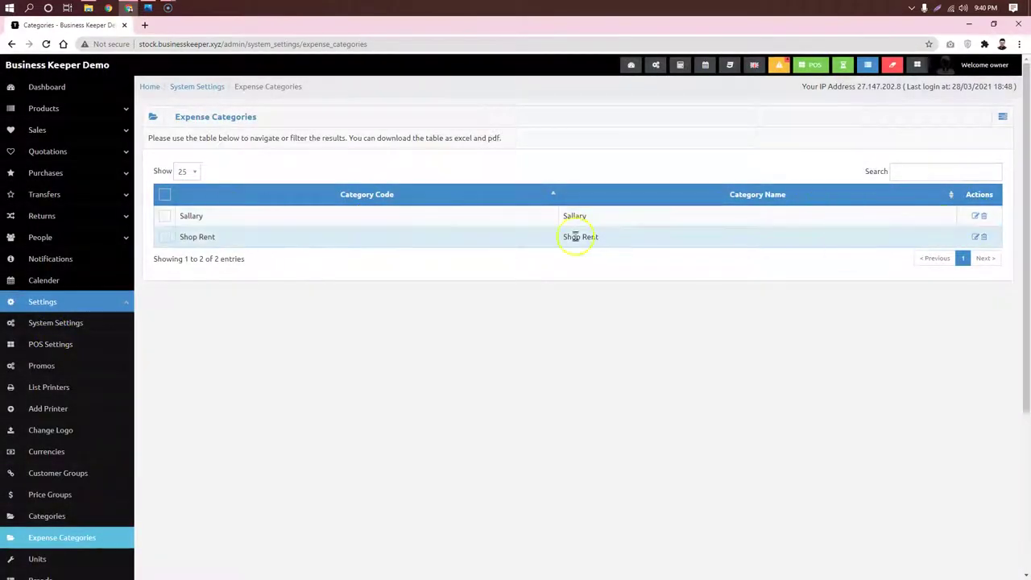
Step: Correct the misspelled Sallary expense category so that both its code and name read Salary, and save it
{"action": "left_click", "coordinate": [979, 218]}
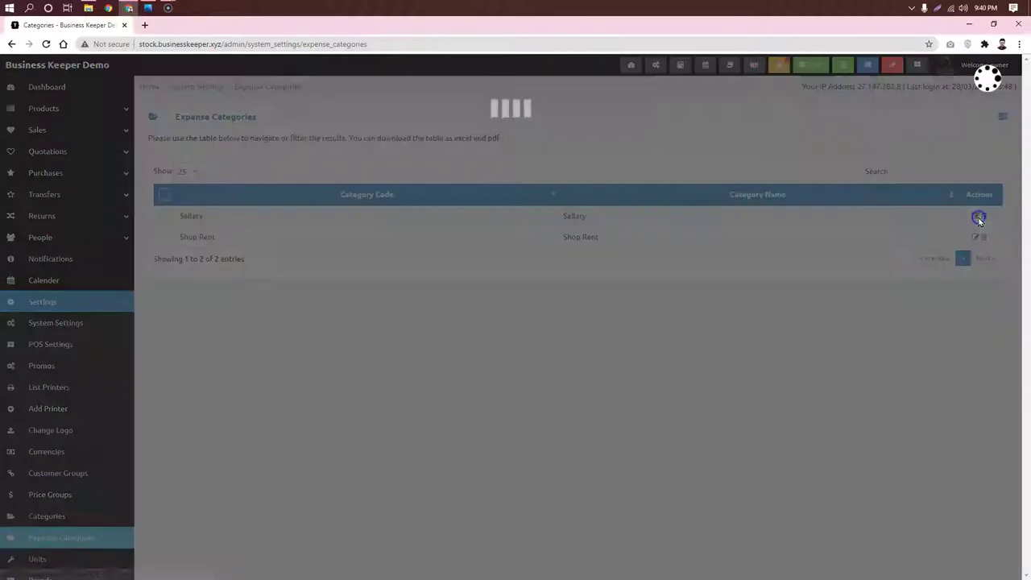
{"action": "left_click", "coordinate": [377, 159]}
{"action": "key", "text": "BackSpace"}
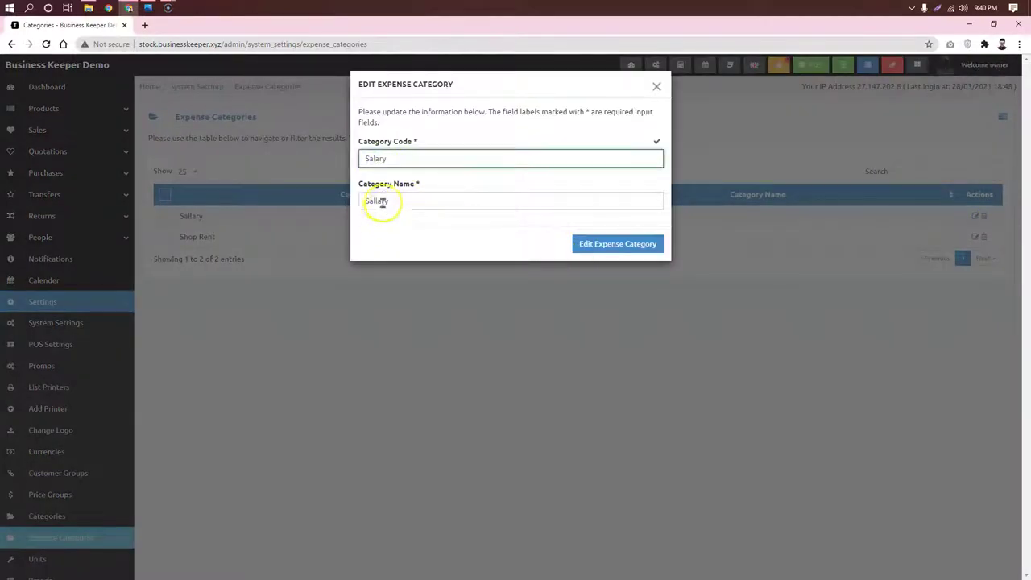
{"action": "left_click", "coordinate": [377, 200]}
{"action": "key", "text": "BackSpace"}
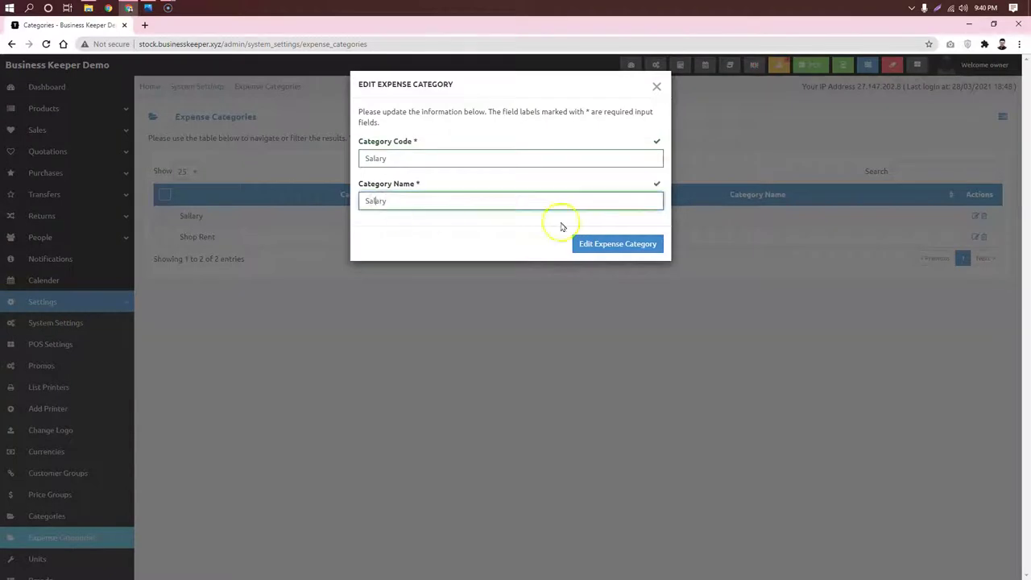
{"action": "left_click", "coordinate": [617, 243]}
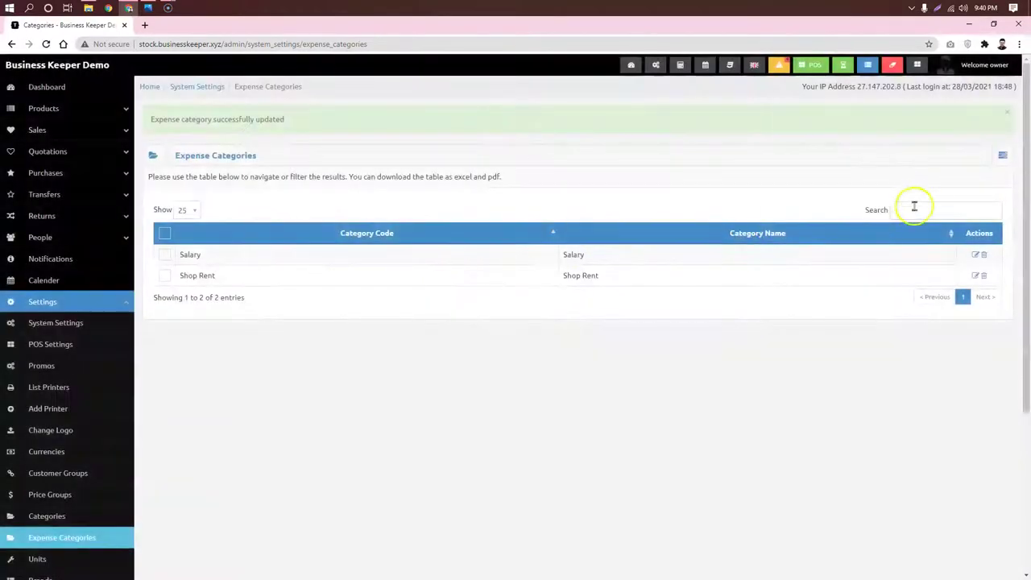
Step: Add an expense category with code 3 and the name Electric Bill
{"action": "left_click", "coordinate": [1004, 158]}
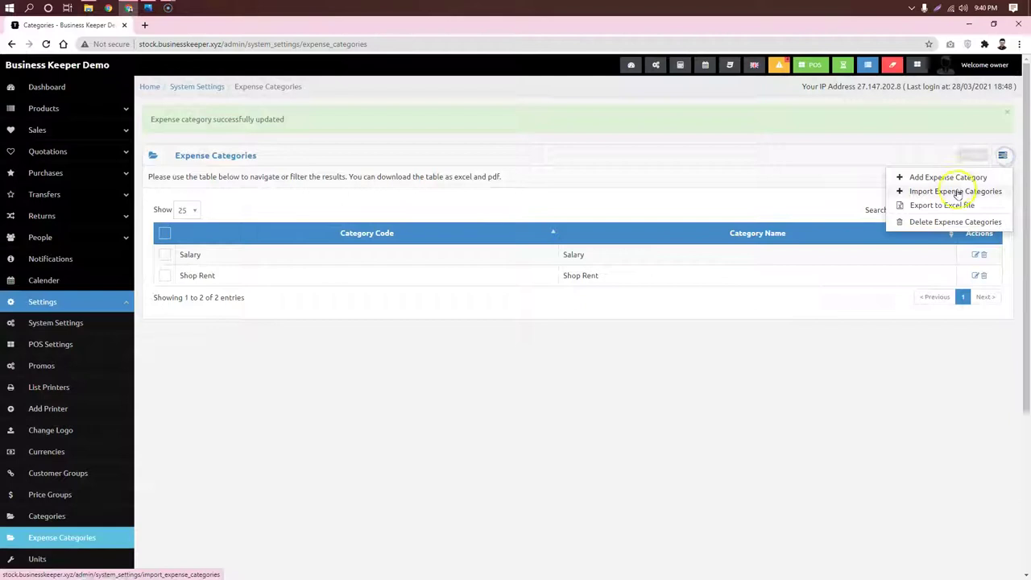
{"action": "left_click", "coordinate": [957, 179]}
{"action": "left_click", "coordinate": [448, 158]}
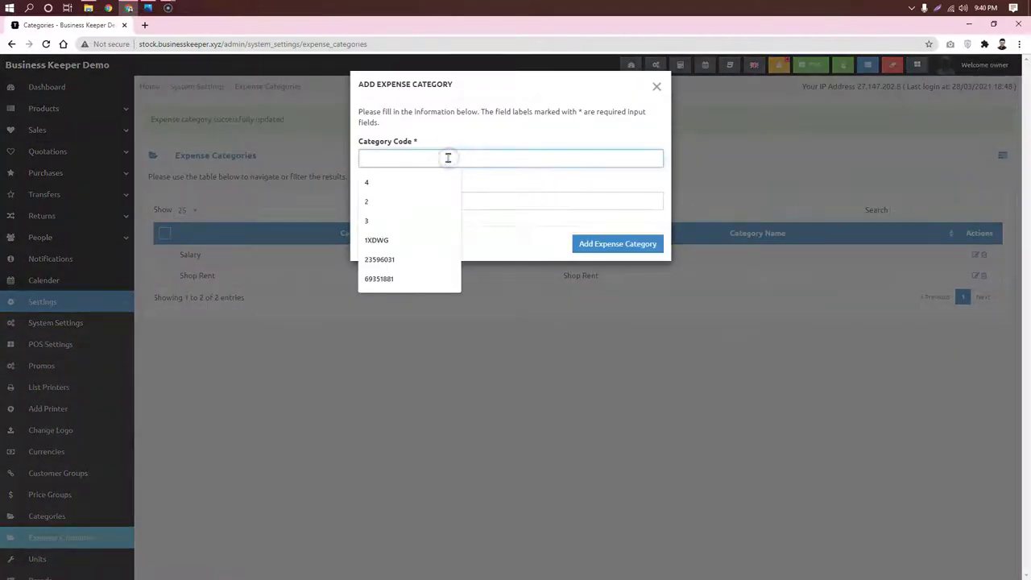
{"action": "type", "text": "3"}
{"action": "left_click", "coordinate": [467, 199]}
{"action": "type", "text": "Electric Bill"}
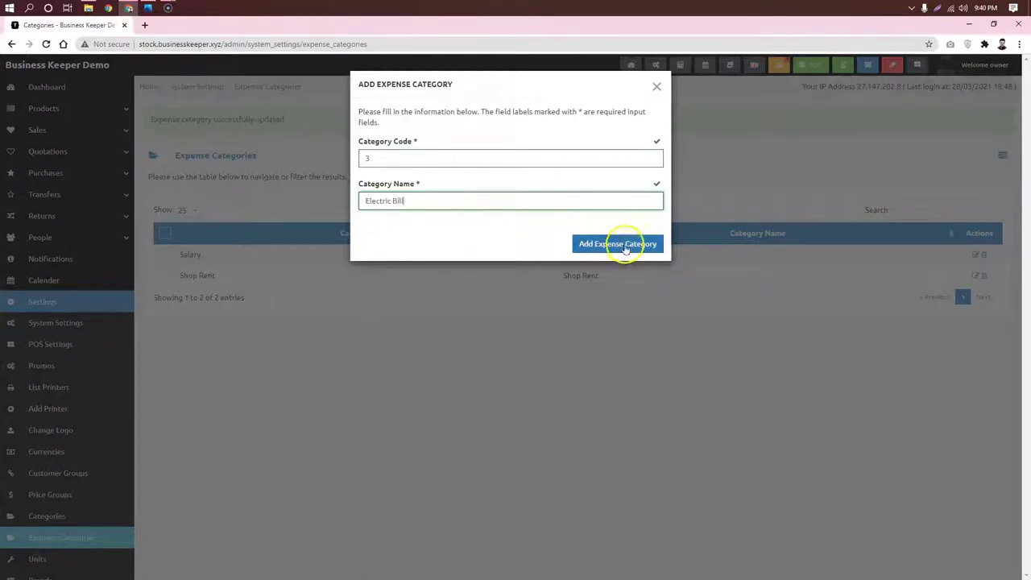
{"action": "left_click", "coordinate": [623, 243]}
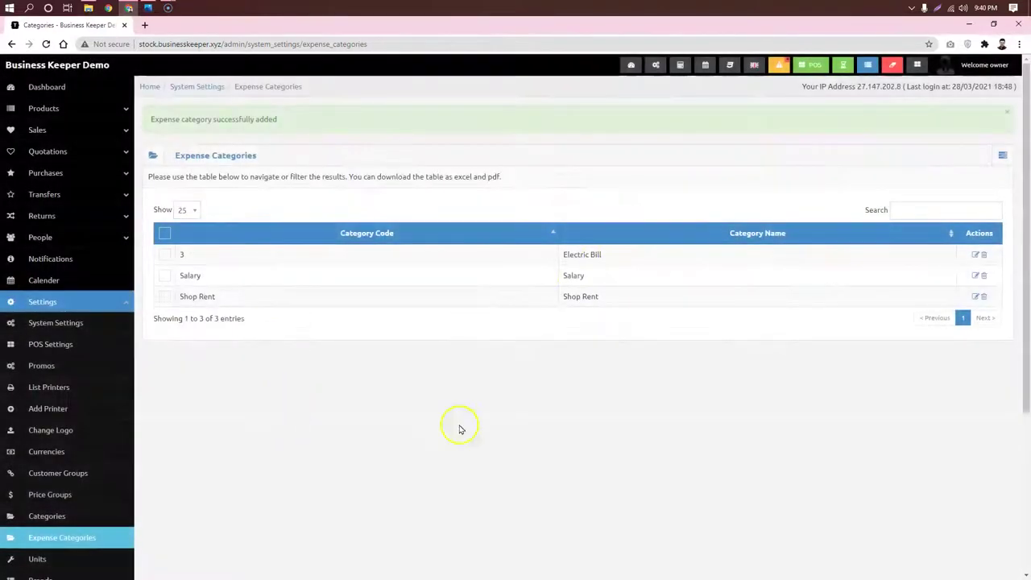
Step: Try to add an expense category with code 5 and the name Night Guard
{"action": "left_click", "coordinate": [1000, 154]}
{"action": "left_click", "coordinate": [961, 177]}
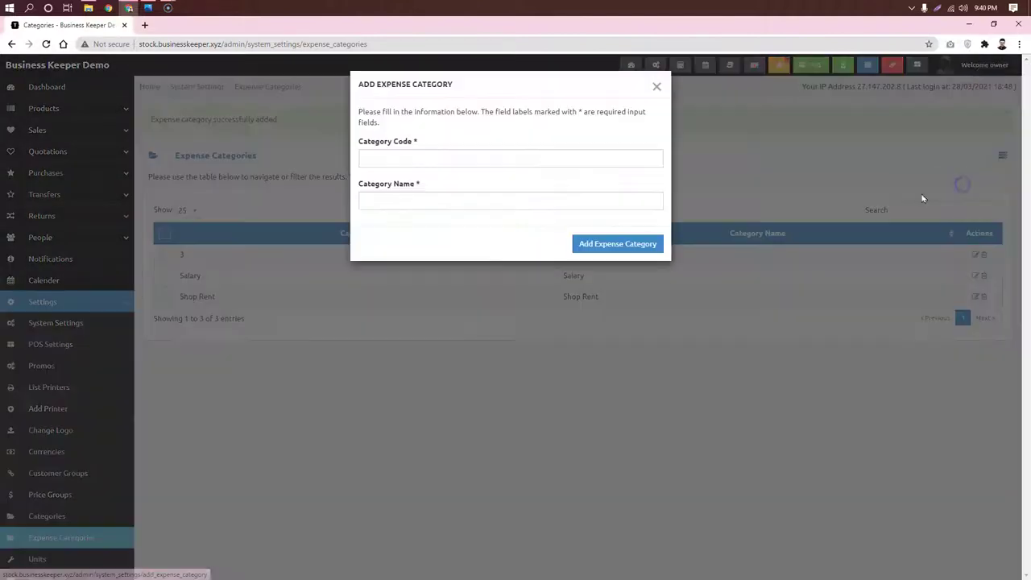
{"action": "left_click", "coordinate": [455, 158]}
{"action": "type", "text": "5"}
{"action": "left_click", "coordinate": [494, 200]}
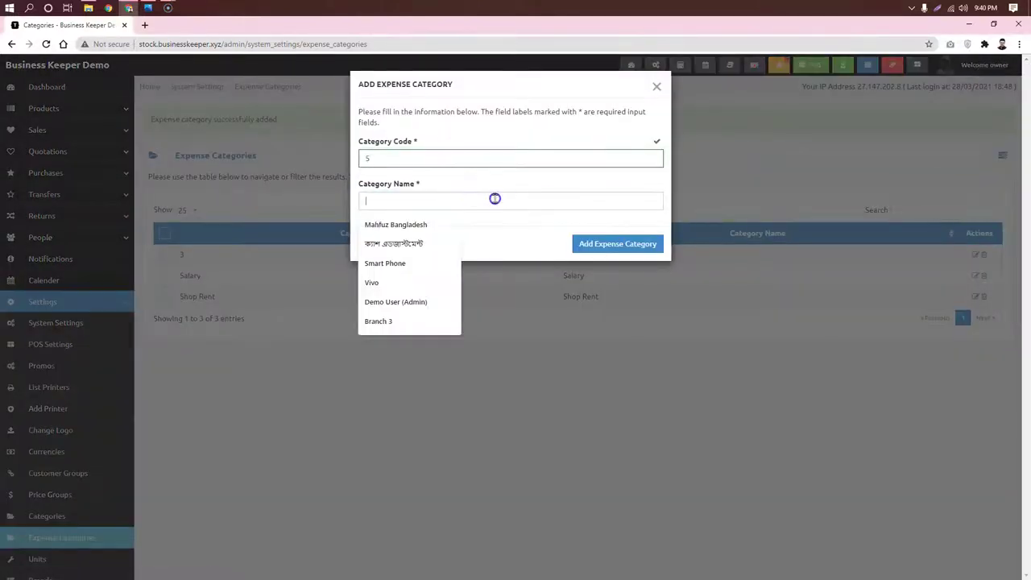
{"action": "type", "text": "Night Guard"}
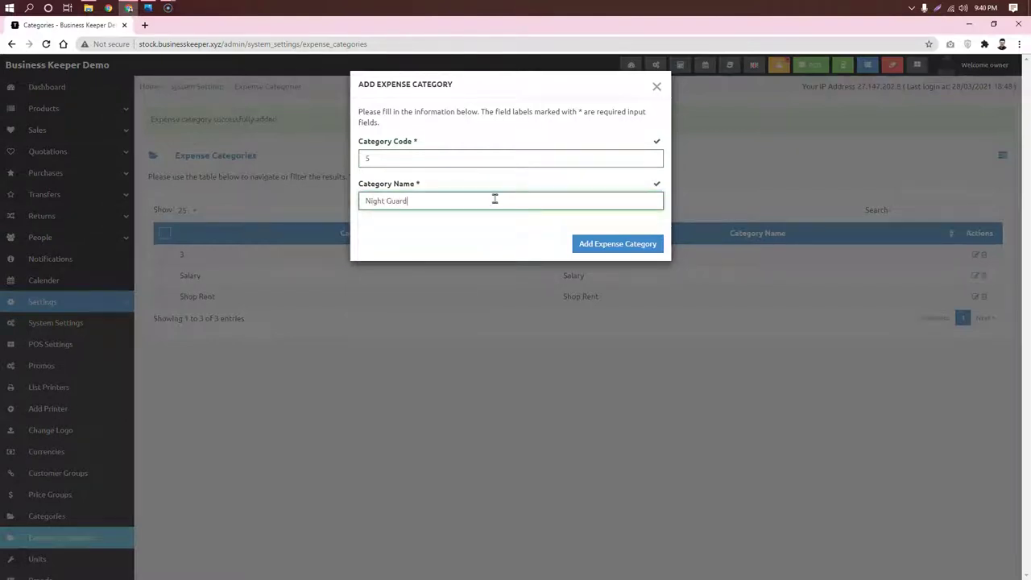
{"action": "left_click", "coordinate": [613, 255]}
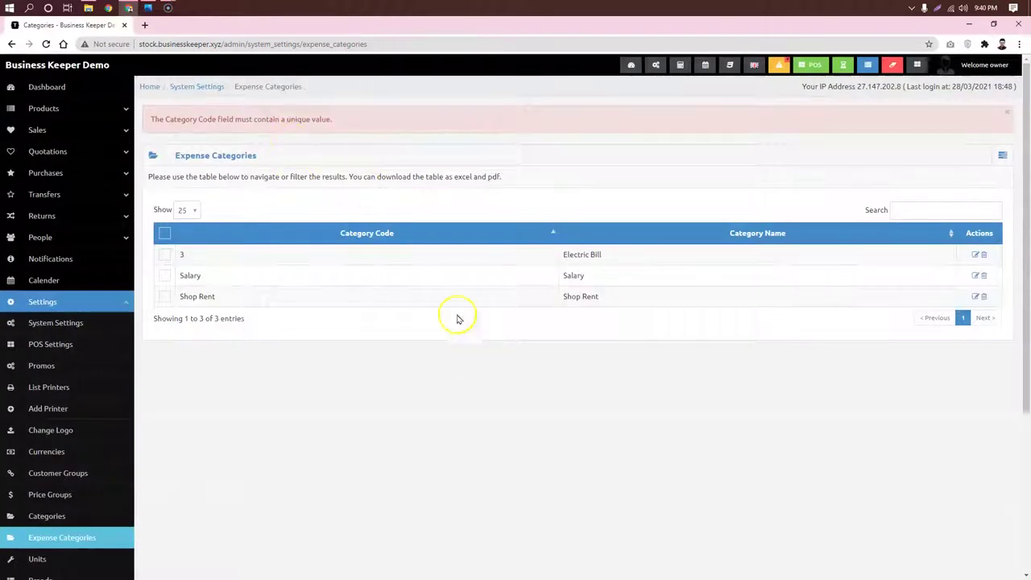
{"action": "left_click_drag", "start_coordinate": [337, 121], "coordinate": [161, 130]}
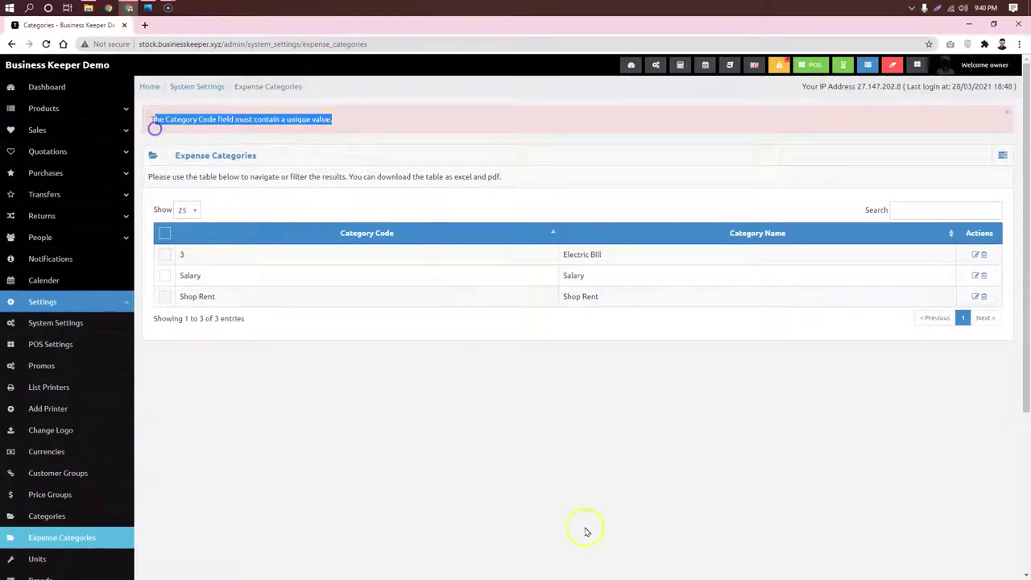
{"action": "left_click", "coordinate": [643, 396]}
{"action": "scroll", "coordinate": [387, 375], "scroll_direction": "down", "scroll_amount": 3}
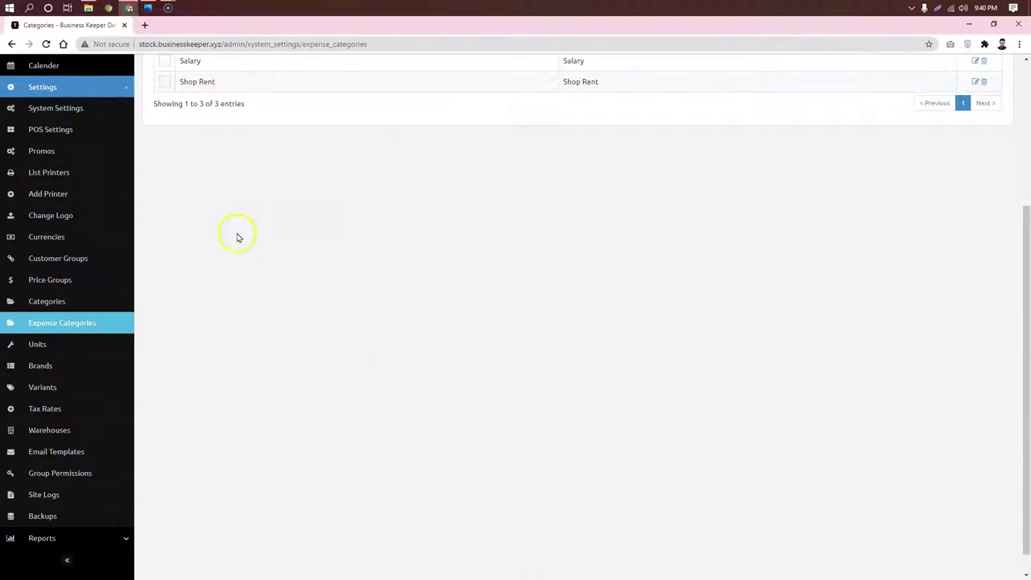
{"action": "scroll", "coordinate": [268, 296], "scroll_direction": "up", "scroll_amount": 3}
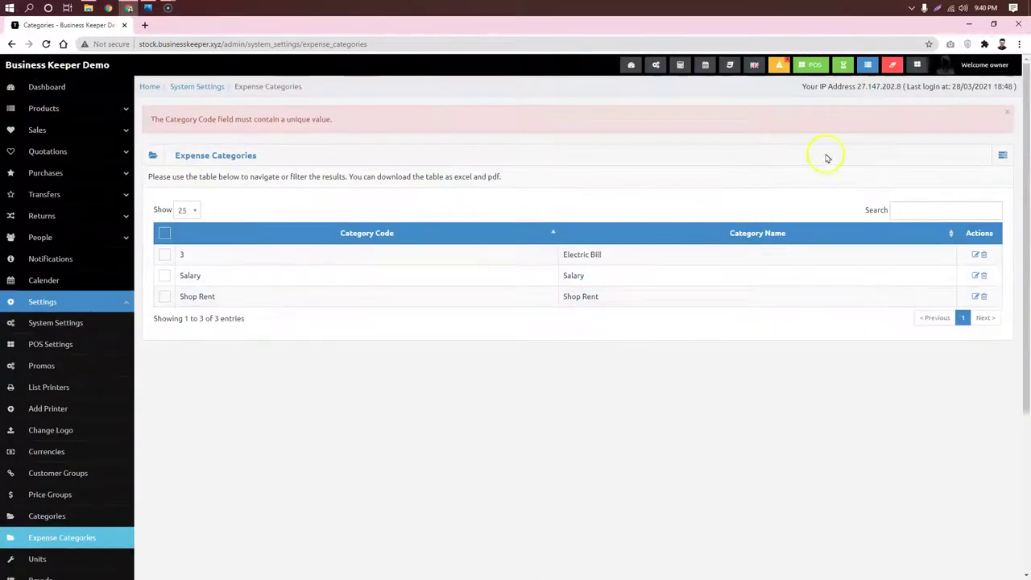
Step: Start a new expense from the dashboard with category Shop Rent, warehouse Warehouse 1 and amount 10000
{"action": "left_click", "coordinate": [57, 87]}
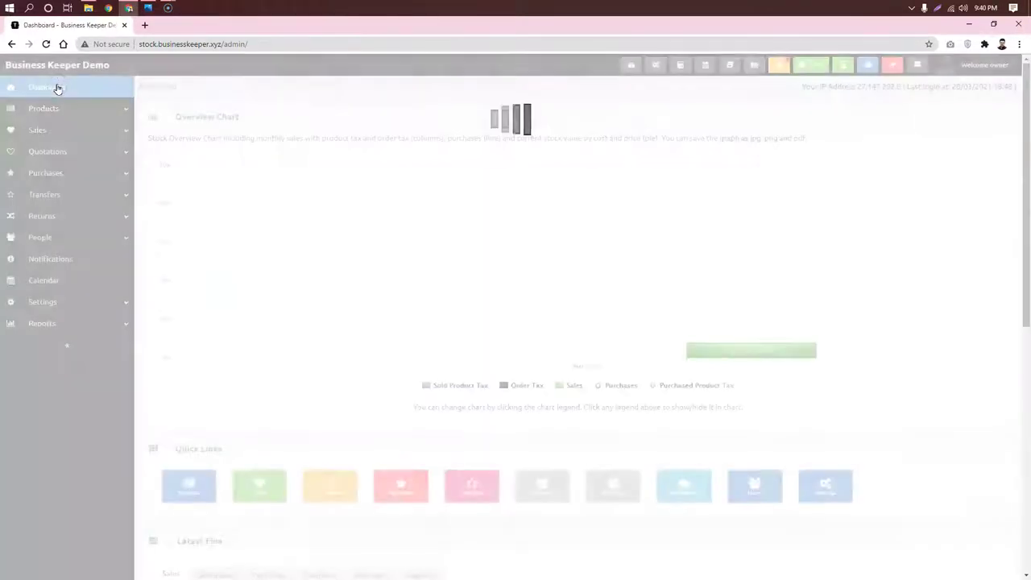
{"action": "left_click", "coordinate": [100, 172]}
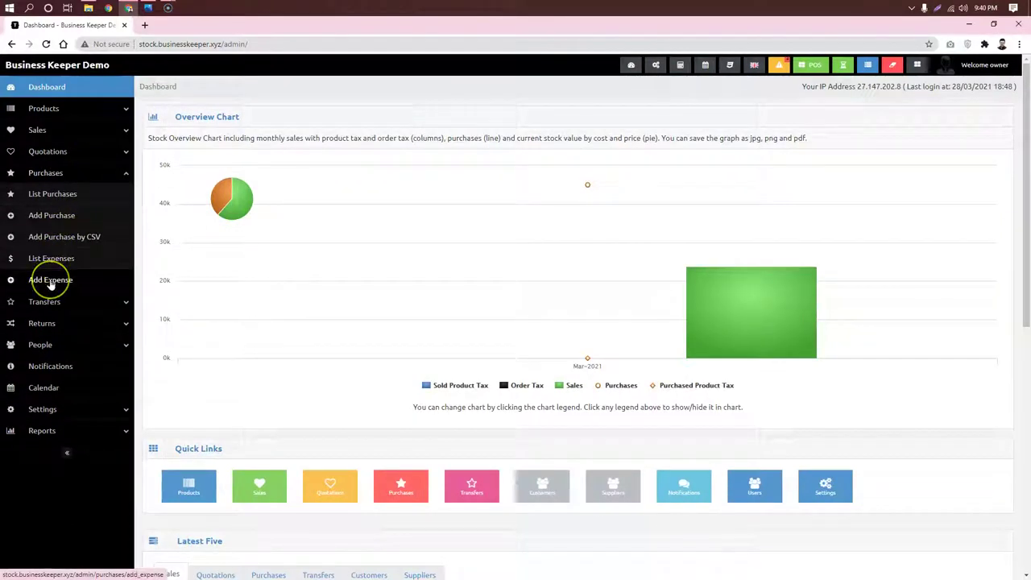
{"action": "left_click", "coordinate": [50, 282]}
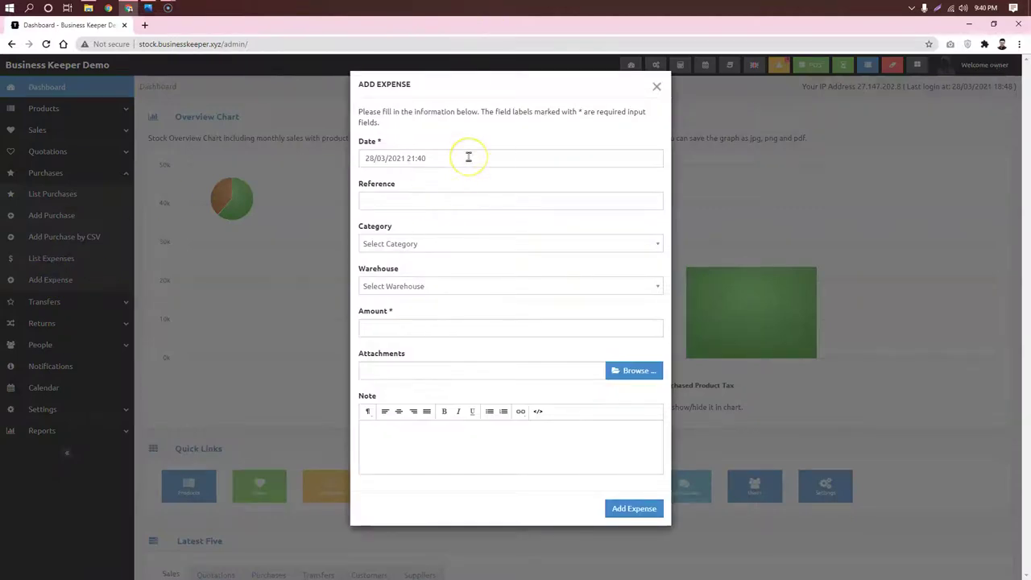
{"action": "left_click", "coordinate": [475, 200]}
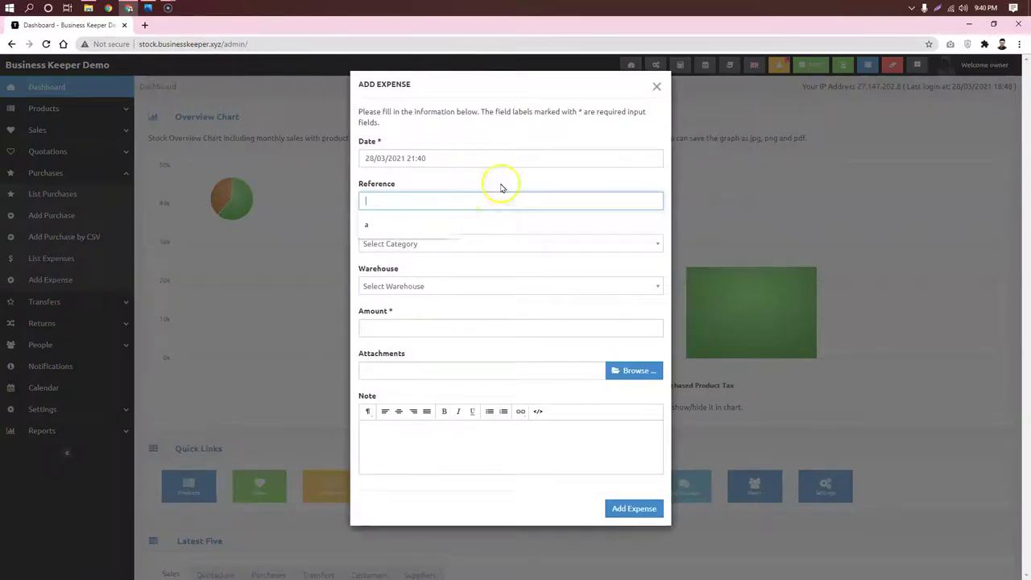
{"action": "left_click", "coordinate": [484, 245]}
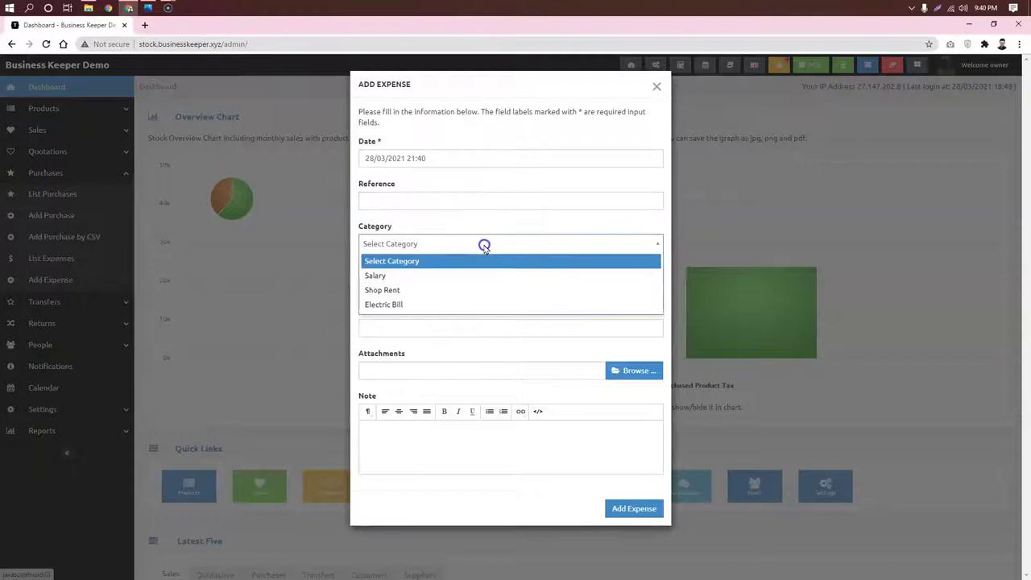
{"action": "left_click", "coordinate": [432, 292]}
{"action": "left_click", "coordinate": [504, 288]}
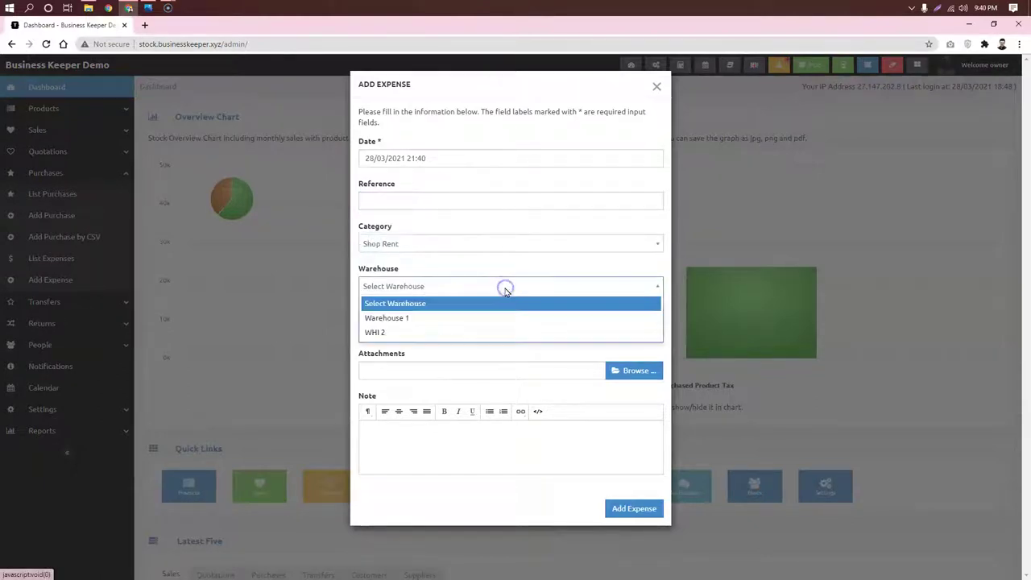
{"action": "left_click", "coordinate": [443, 319]}
{"action": "left_click", "coordinate": [473, 325]}
{"action": "type", "text": "10000"}
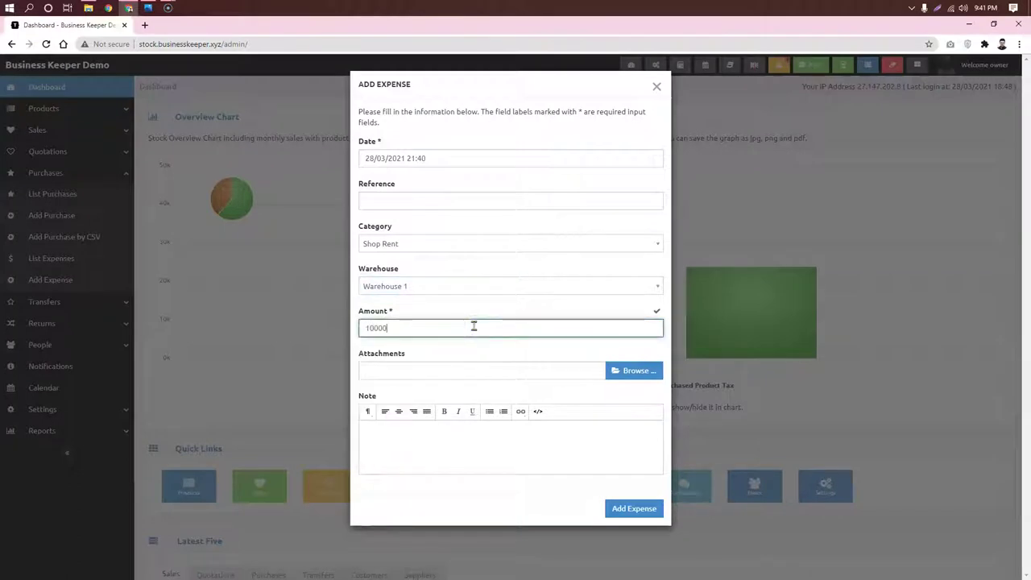
{"action": "left_click", "coordinate": [493, 309]}
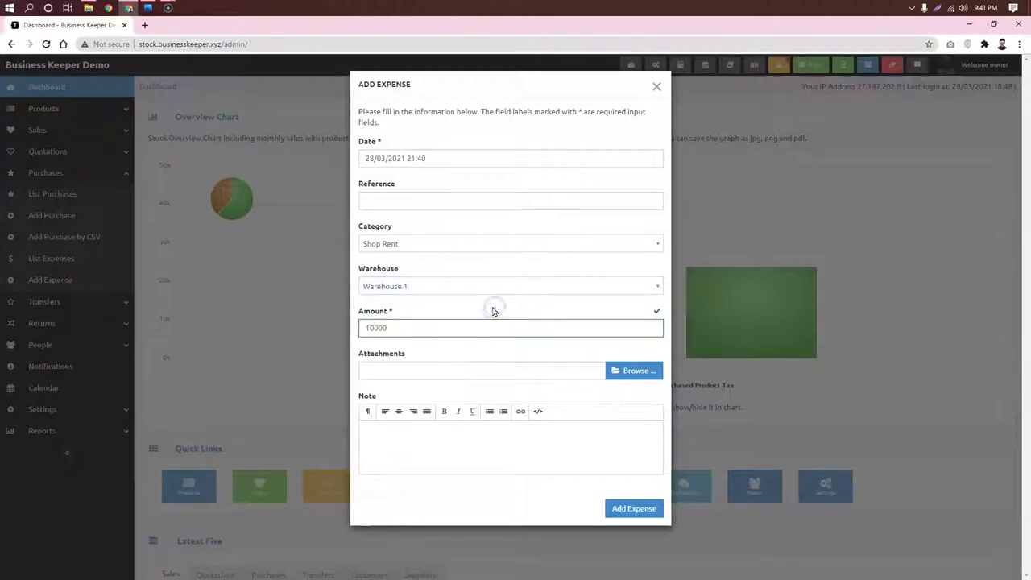
Step: Attach the desktop image 161002739_…_o, the one without (1), enter the note January / February, and submit the expense
{"action": "left_click", "coordinate": [501, 364]}
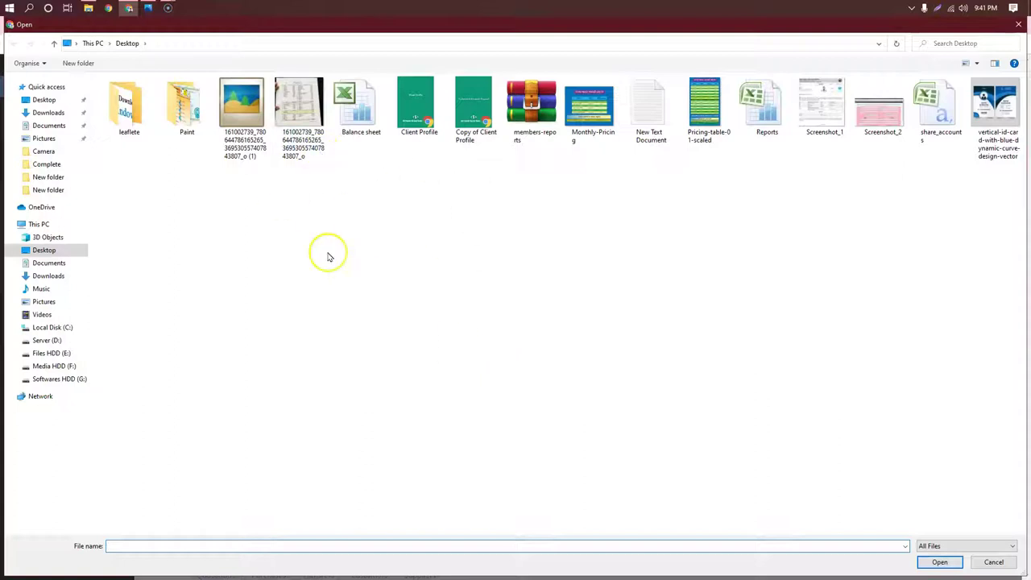
{"action": "double_click", "coordinate": [296, 106]}
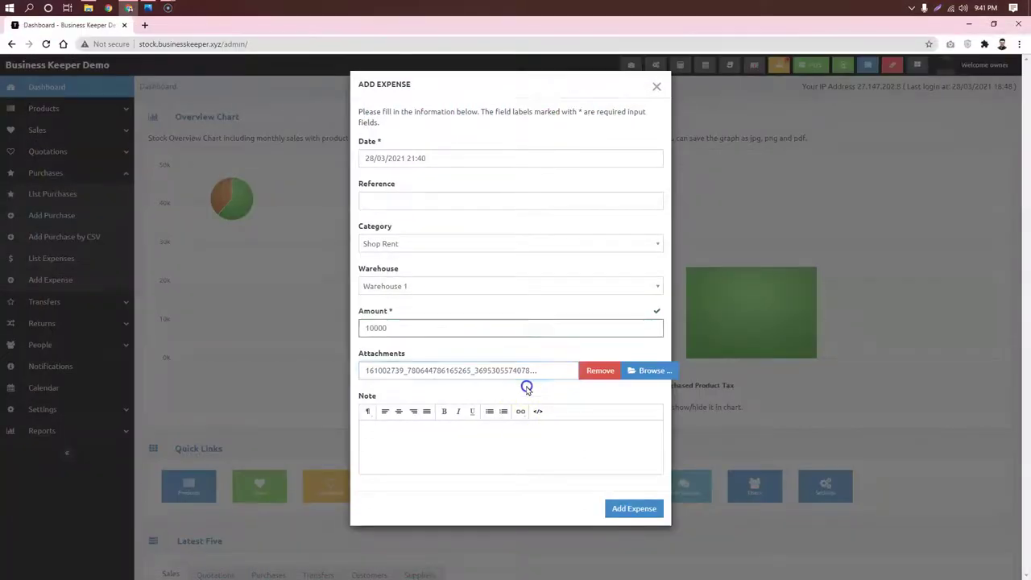
{"action": "left_click", "coordinate": [419, 429]}
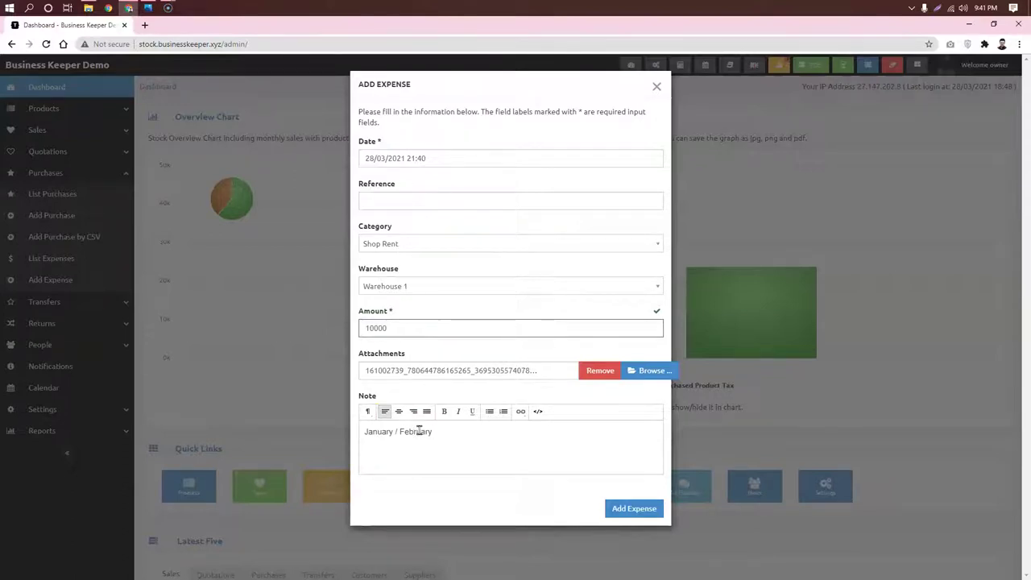
{"action": "left_click", "coordinate": [627, 508]}
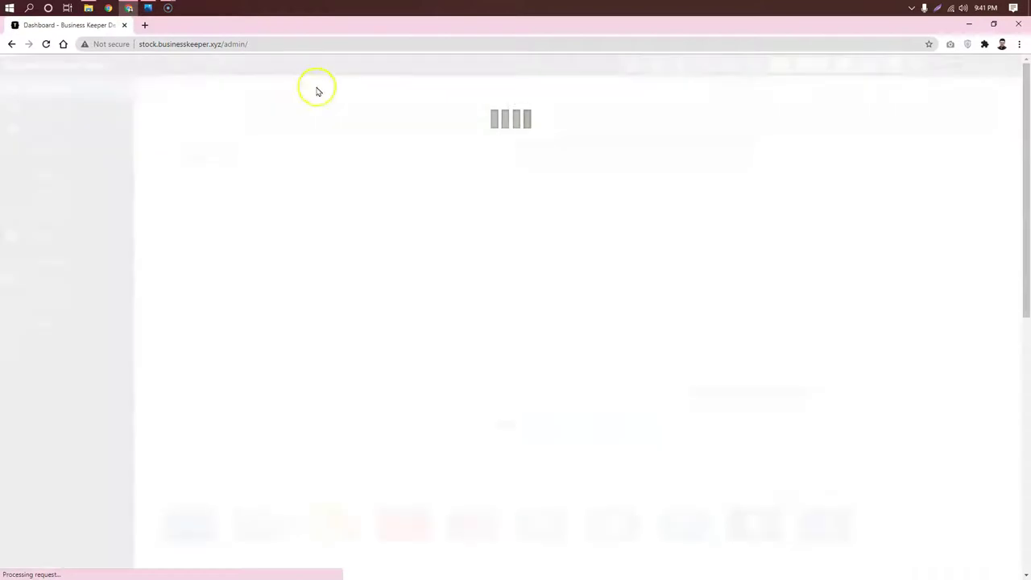
{"action": "left_click_drag", "start_coordinate": [146, 119], "coordinate": [241, 119]}
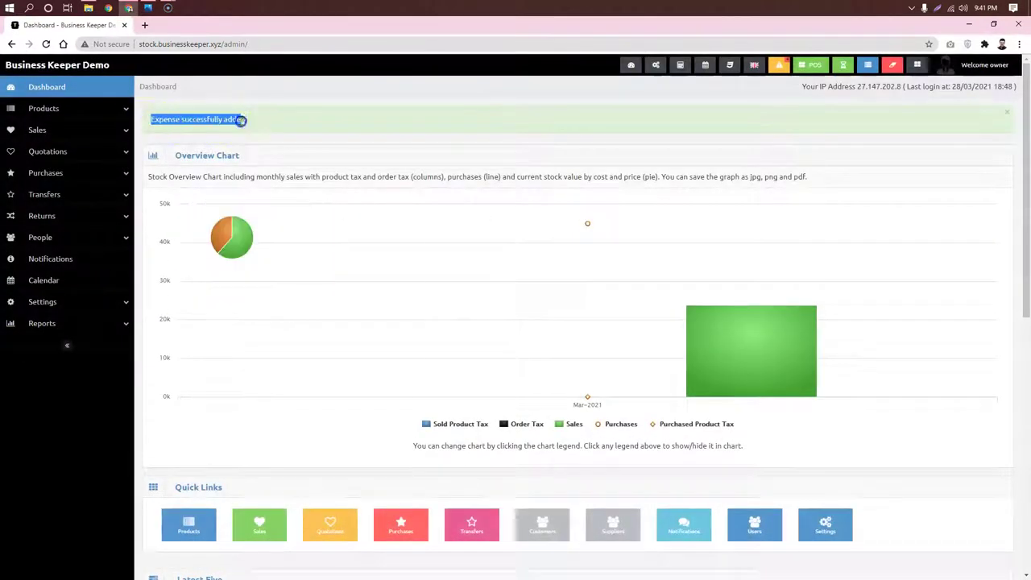
{"action": "left_click", "coordinate": [256, 123]}
Step: Start a new expense with category Salary, warehouse Warehouse 1 and amount 20000
{"action": "left_click", "coordinate": [85, 171]}
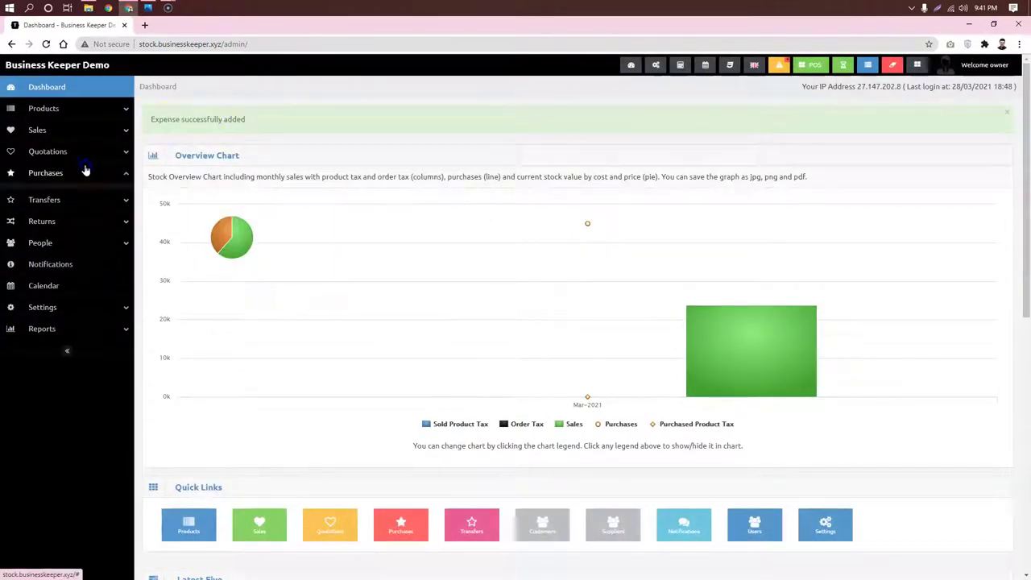
{"action": "left_click", "coordinate": [49, 279]}
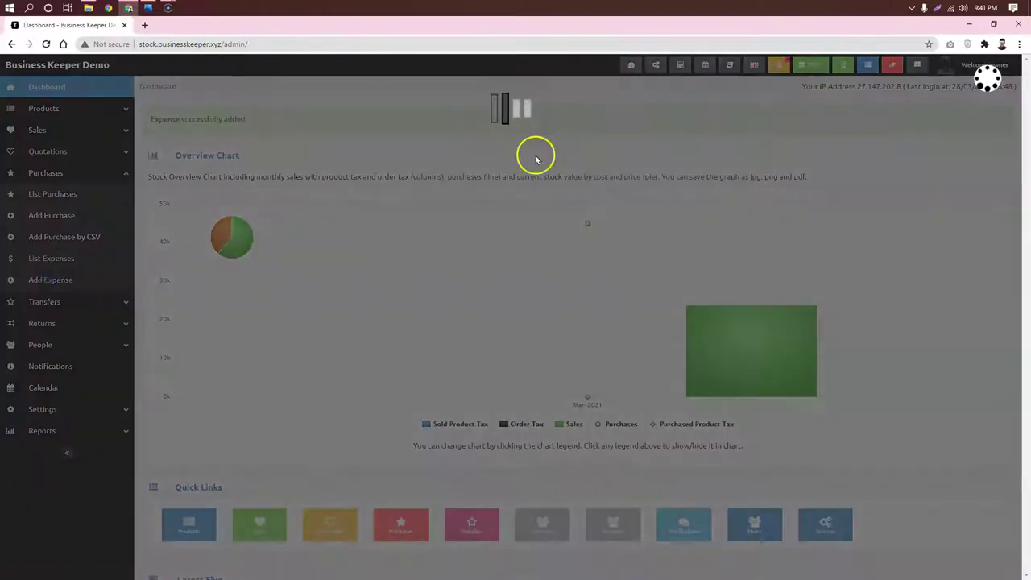
{"action": "left_click", "coordinate": [498, 237]}
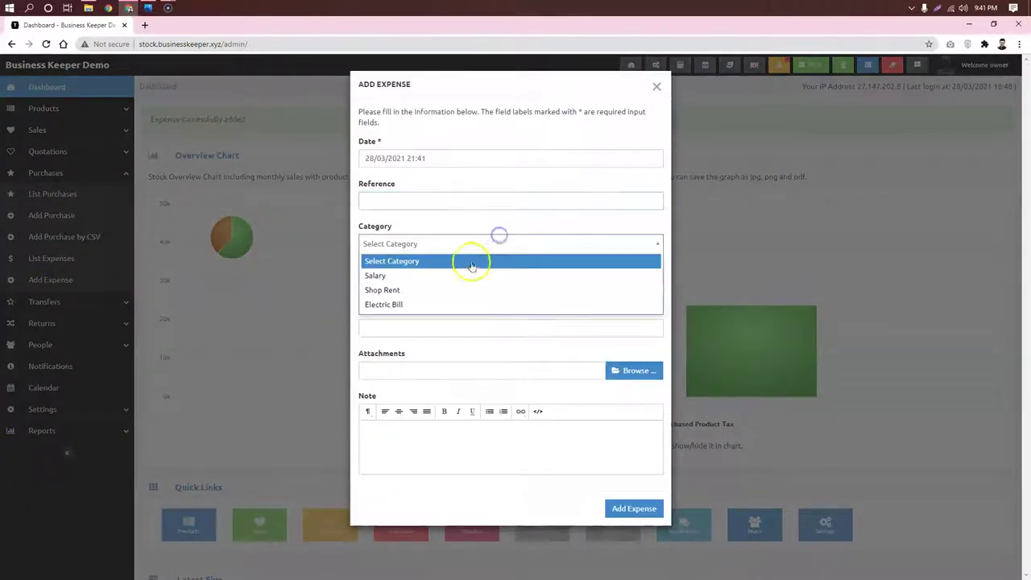
{"action": "left_click", "coordinate": [409, 276]}
{"action": "left_click", "coordinate": [456, 288]}
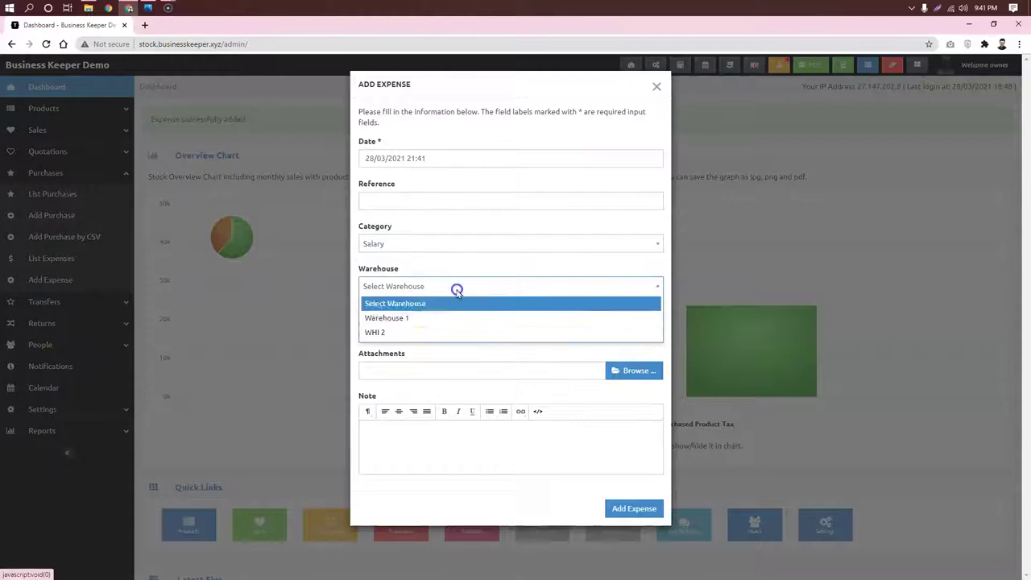
{"action": "left_click", "coordinate": [395, 317]}
{"action": "left_click", "coordinate": [458, 331]}
{"action": "type", "text": "20000"}
Step: Enter the employee's name as the reference and February as the note, and submit the expense
{"action": "left_click", "coordinate": [405, 200]}
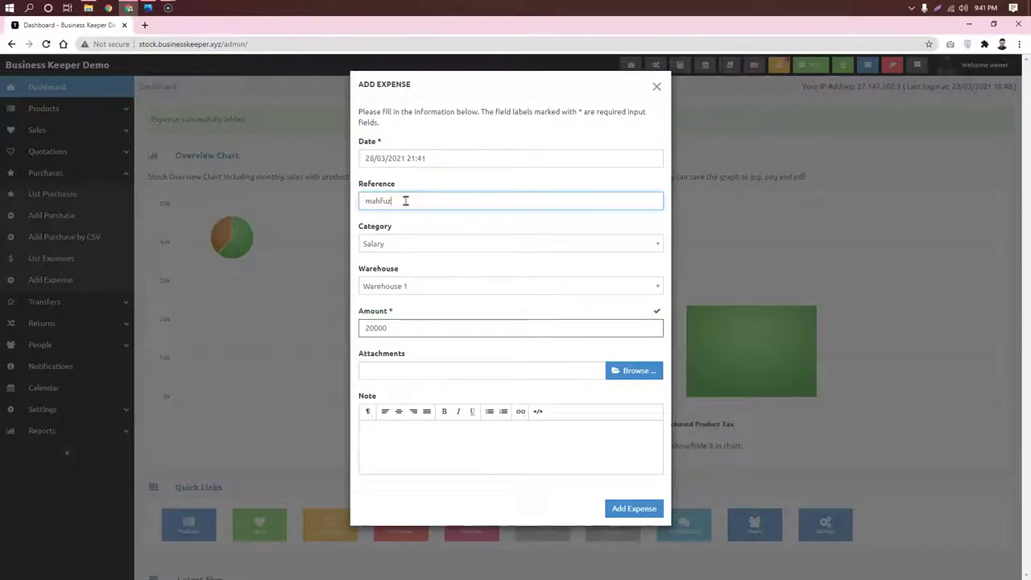
{"action": "left_click", "coordinate": [431, 445]}
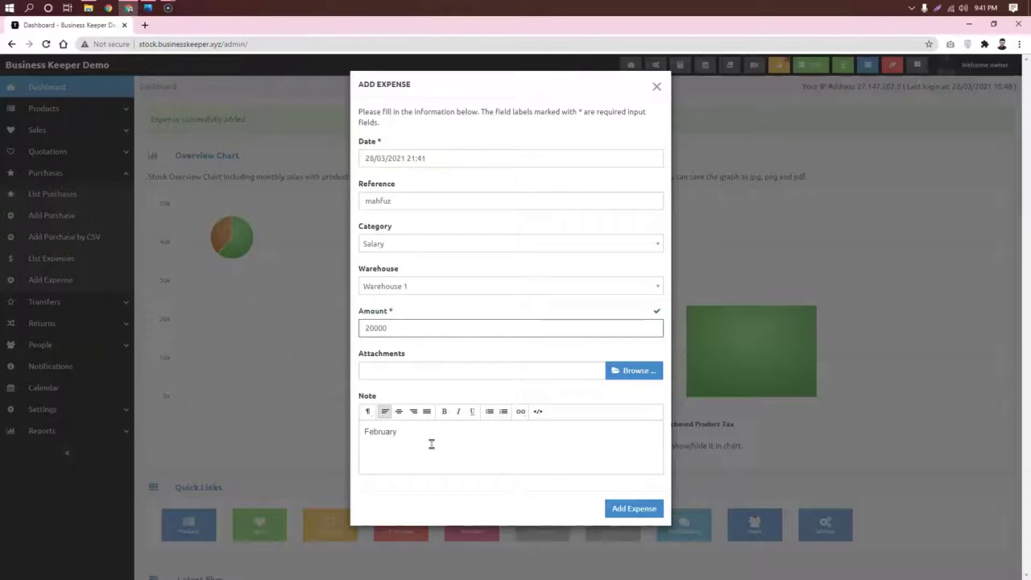
{"action": "left_click", "coordinate": [640, 508]}
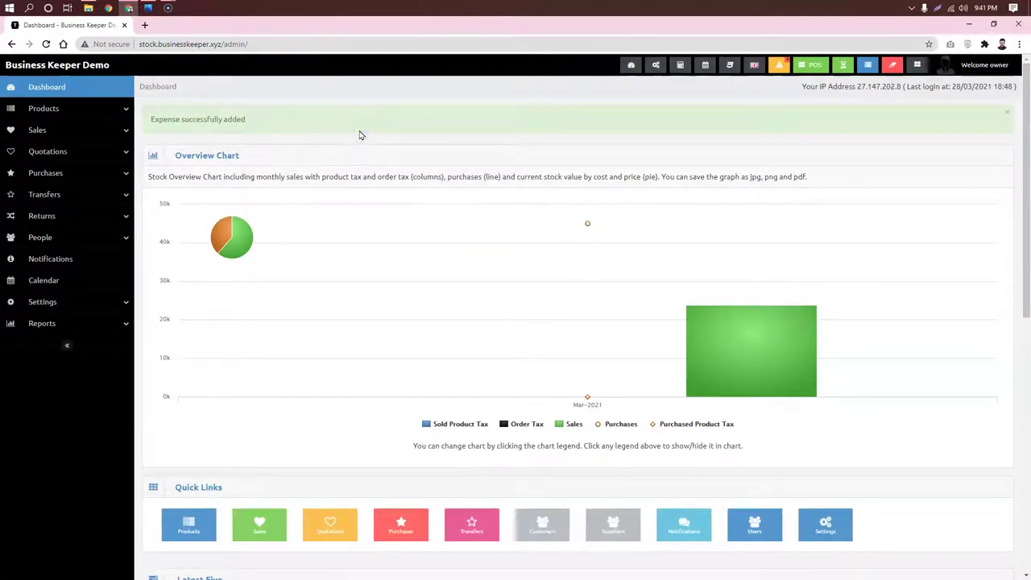
Step: Examine revenue, product cost, expenses and profit in the day's profit and loss summary for all warehouses, then close it
{"action": "left_click", "coordinate": [844, 66]}
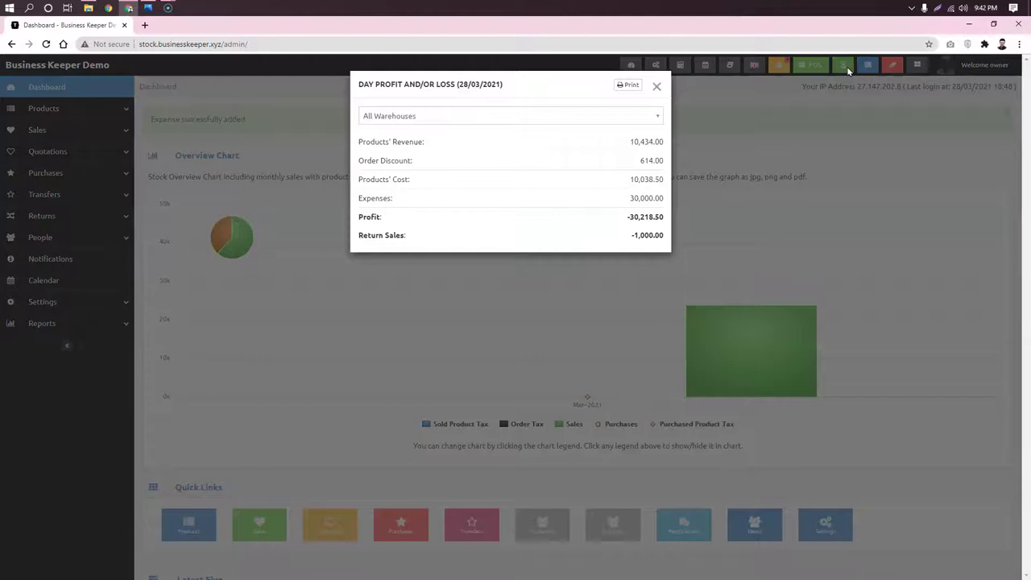
{"action": "left_click_drag", "start_coordinate": [629, 198], "coordinate": [659, 200]}
{"action": "left_click", "coordinate": [590, 143]}
{"action": "left_click", "coordinate": [603, 167]}
{"action": "left_click_drag", "start_coordinate": [633, 179], "coordinate": [664, 178]}
{"action": "left_click", "coordinate": [425, 206]}
{"action": "left_click_drag", "start_coordinate": [627, 217], "coordinate": [661, 217]}
{"action": "left_click", "coordinate": [477, 177]}
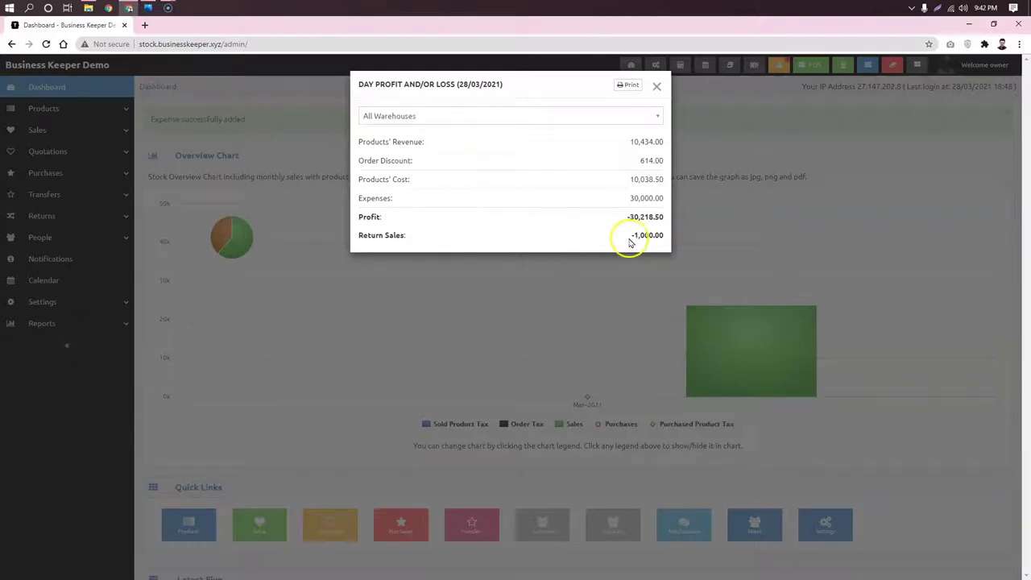
{"action": "left_click", "coordinate": [249, 91]}
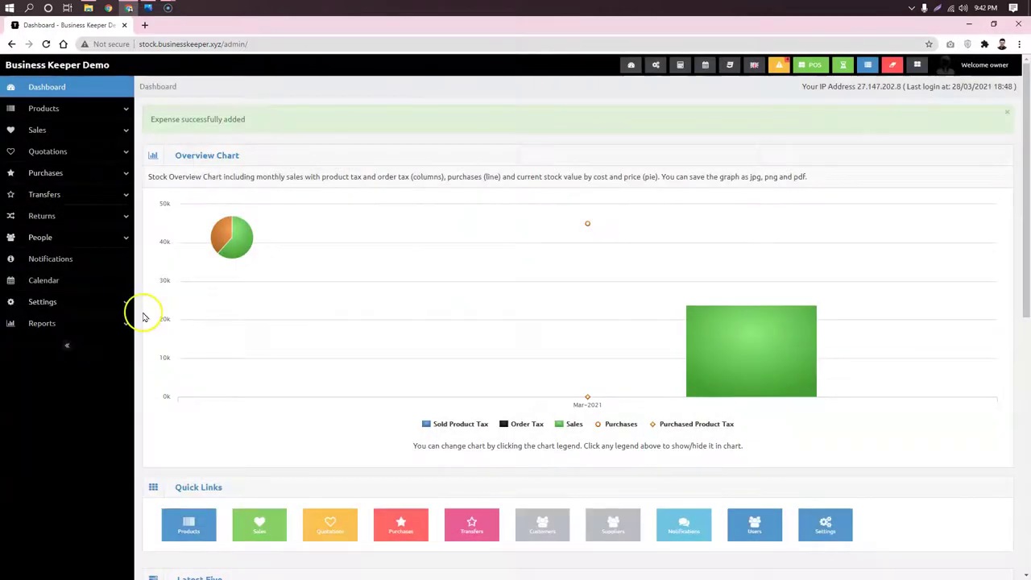
Step: Open the expense note of Shop Rent expense X0001 from the expenses list and check its print preview and details
{"action": "left_click", "coordinate": [71, 176]}
{"action": "left_click", "coordinate": [44, 258]}
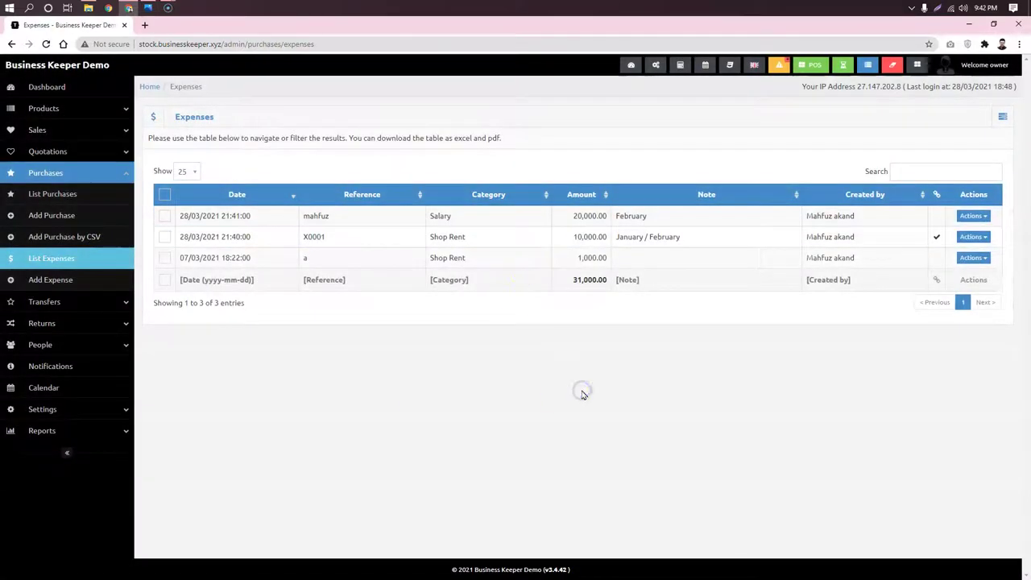
{"action": "left_click", "coordinate": [240, 216]}
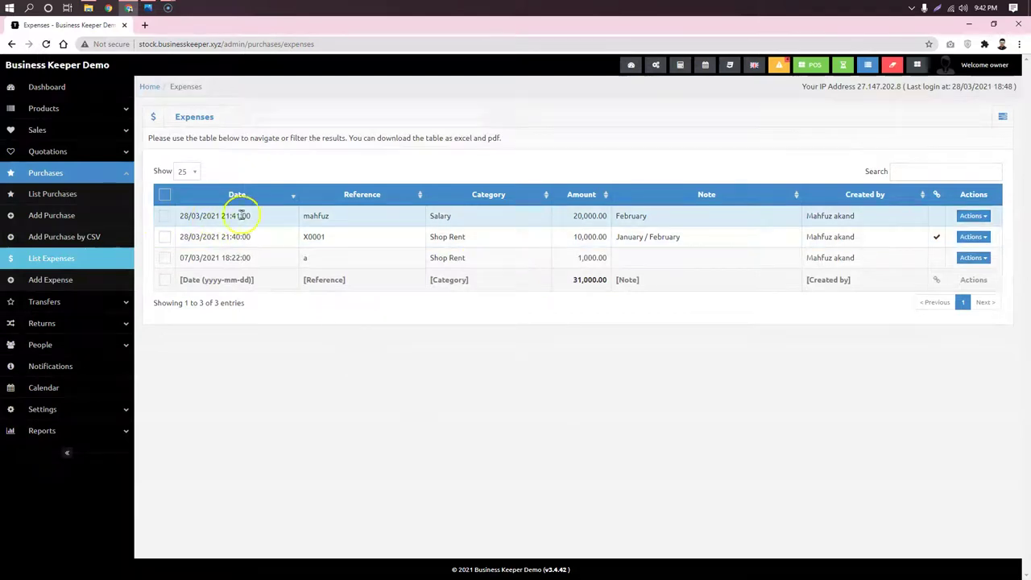
{"action": "left_click", "coordinate": [971, 237]}
{"action": "left_click", "coordinate": [938, 254]}
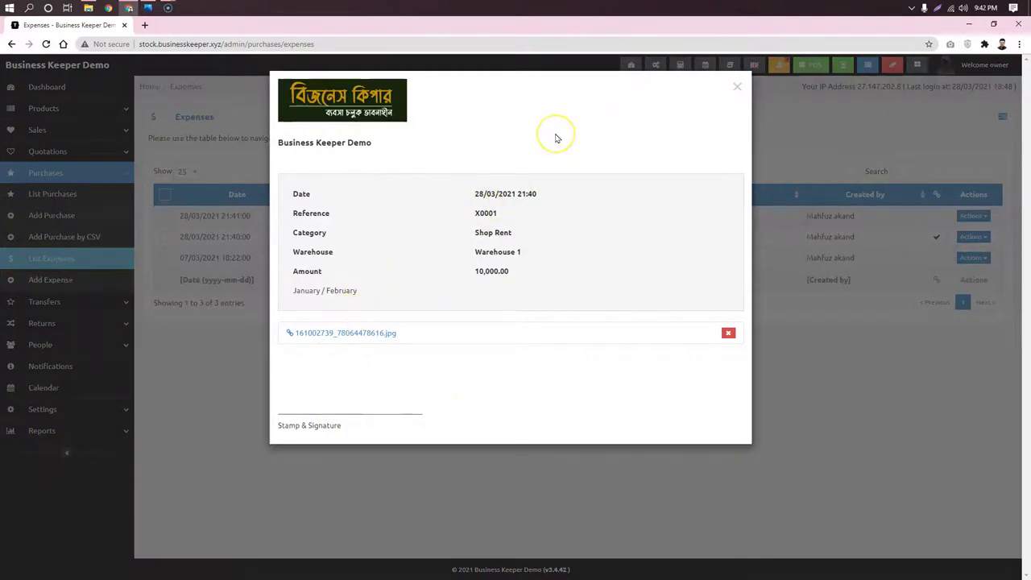
{"action": "key", "text": "ctrl+p"}
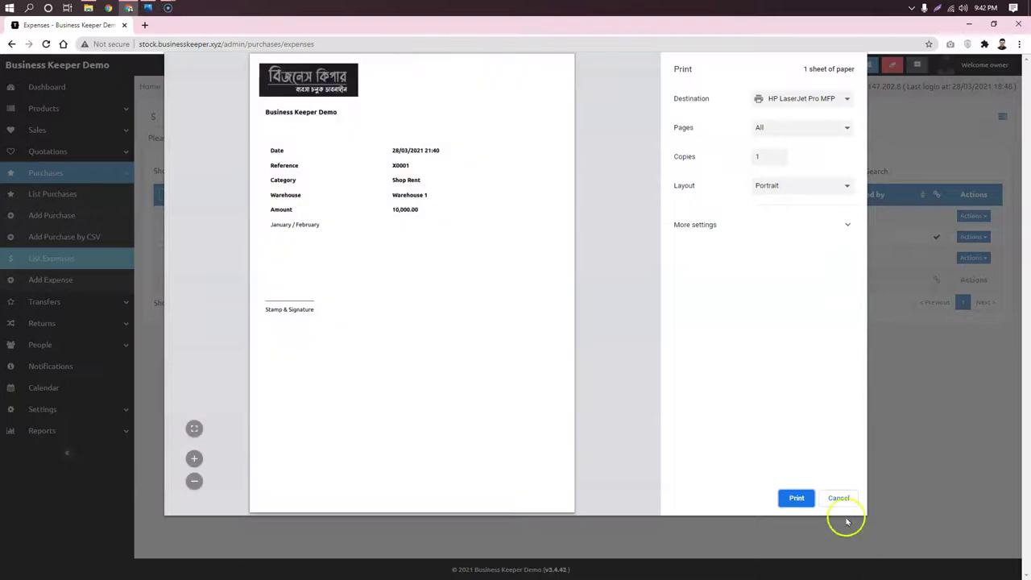
{"action": "left_click", "coordinate": [838, 499]}
{"action": "left_click_drag", "start_coordinate": [295, 143], "coordinate": [322, 143]}
{"action": "left_click", "coordinate": [366, 191]}
{"action": "left_click_drag", "start_coordinate": [315, 197], "coordinate": [396, 265]}
{"action": "left_click", "coordinate": [446, 283]}
Step: Download the expense note's attached JPG to the Downloads folder, view the image, and close it and the note
{"action": "left_click", "coordinate": [364, 333]}
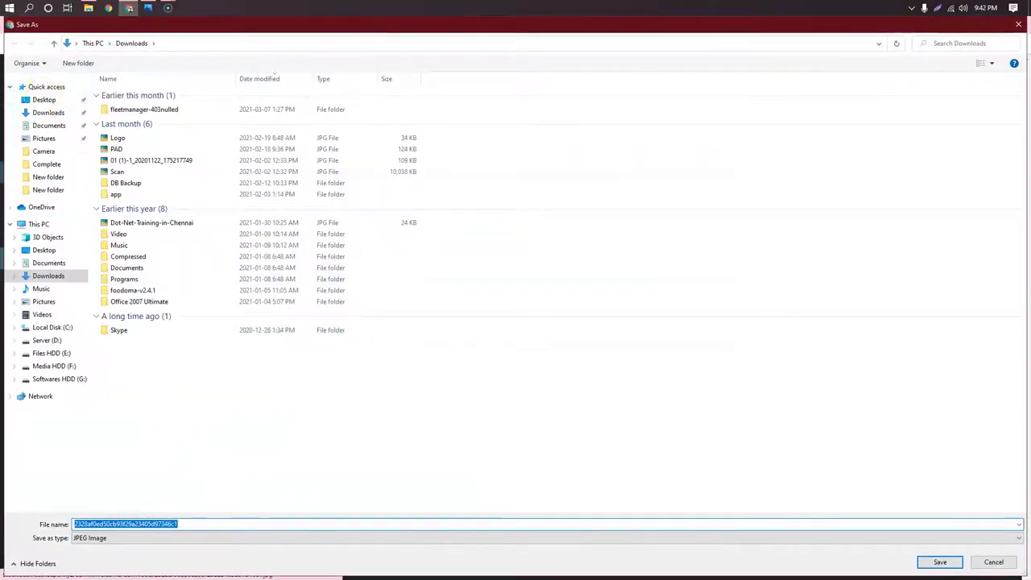
{"action": "left_click", "coordinate": [43, 99]}
{"action": "left_click", "coordinate": [48, 112]}
{"action": "left_click", "coordinate": [943, 562]}
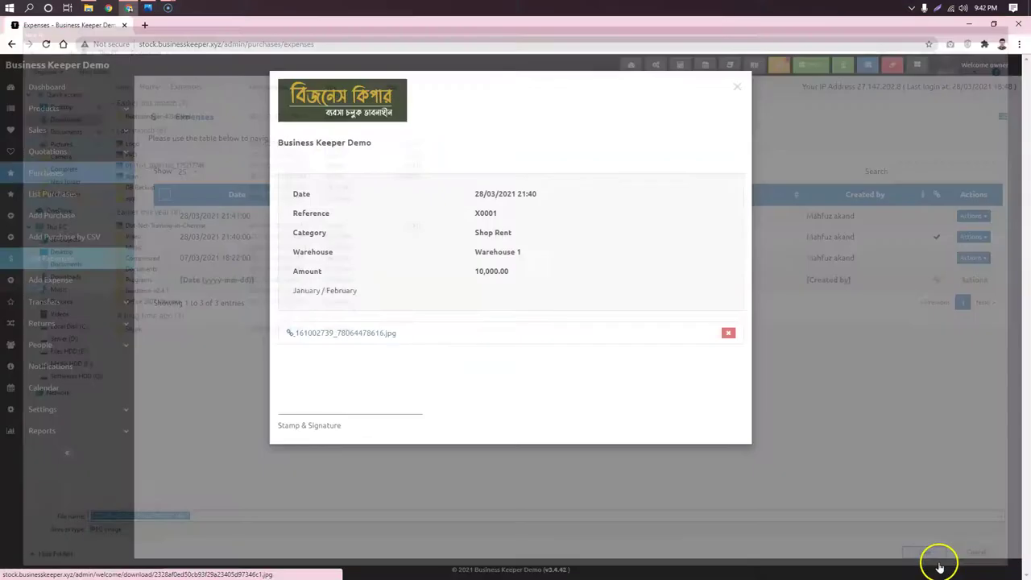
{"action": "left_click", "coordinate": [69, 571]}
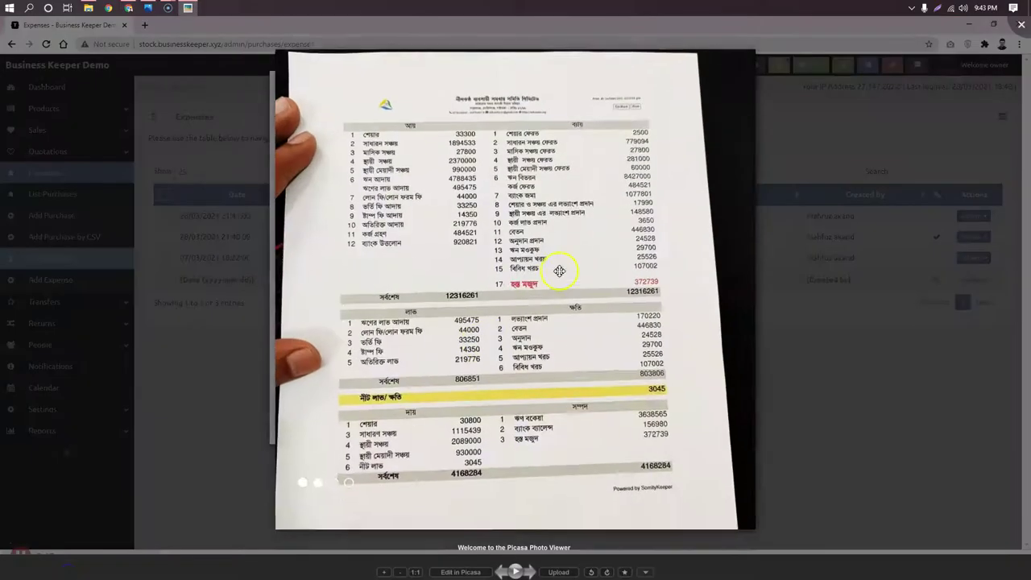
{"action": "scroll", "coordinate": [469, 301], "scroll_direction": "up", "scroll_amount": 2}
{"action": "scroll", "coordinate": [475, 306], "scroll_direction": "down", "scroll_amount": 2}
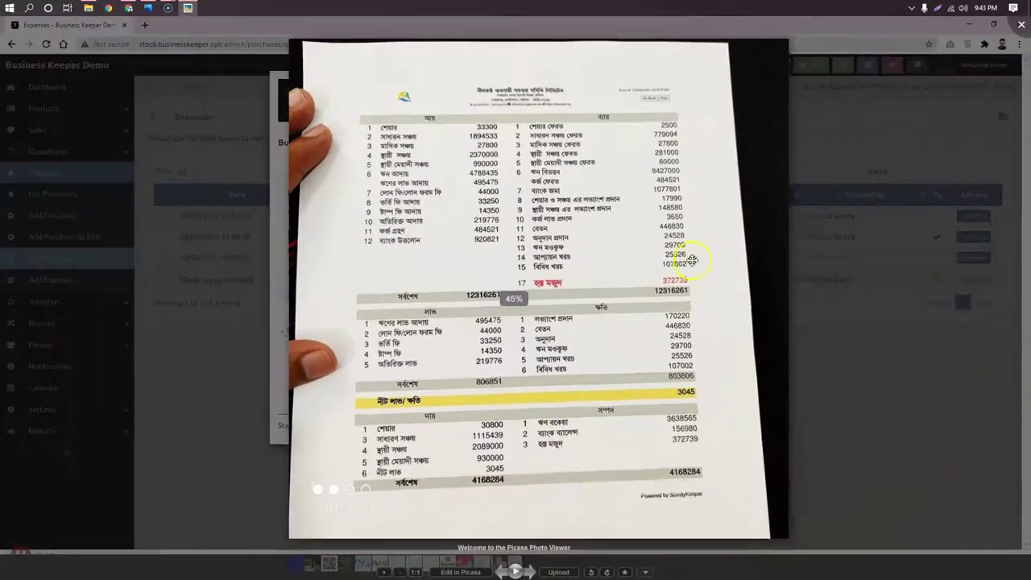
{"action": "left_click", "coordinate": [1019, 24]}
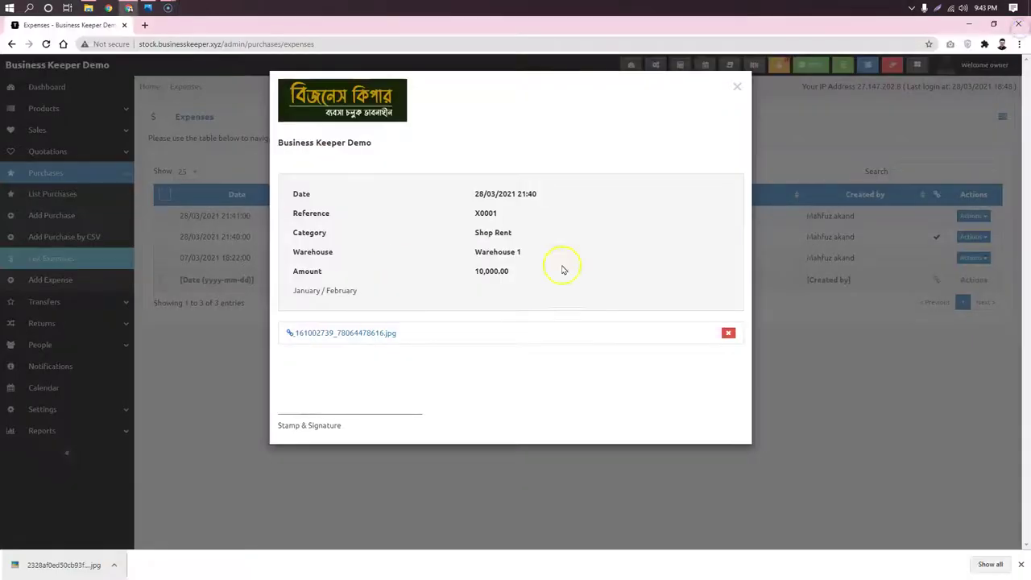
{"action": "left_click", "coordinate": [817, 392]}
{"action": "left_click", "coordinate": [973, 216]}
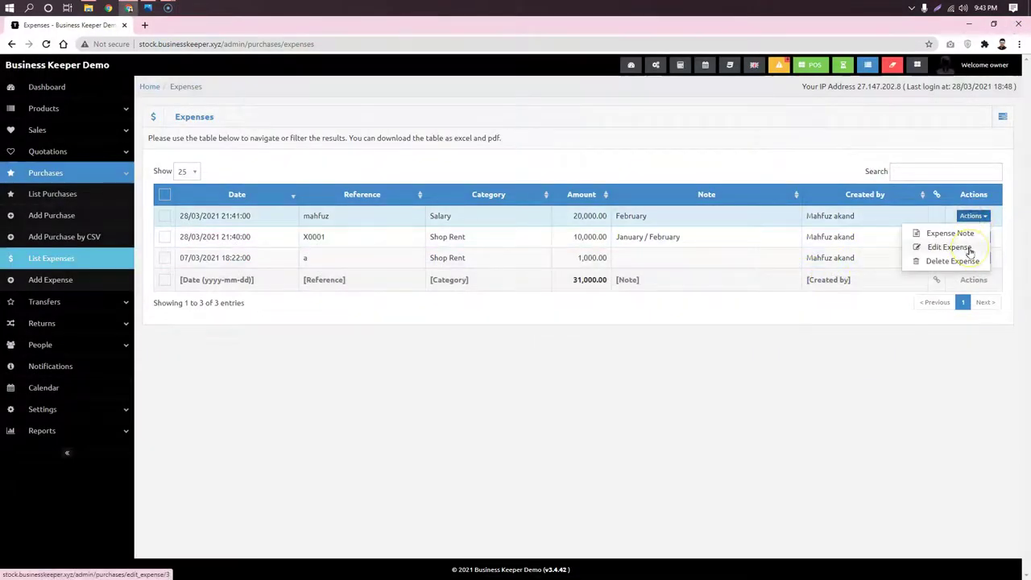
{"action": "left_click", "coordinate": [718, 337]}
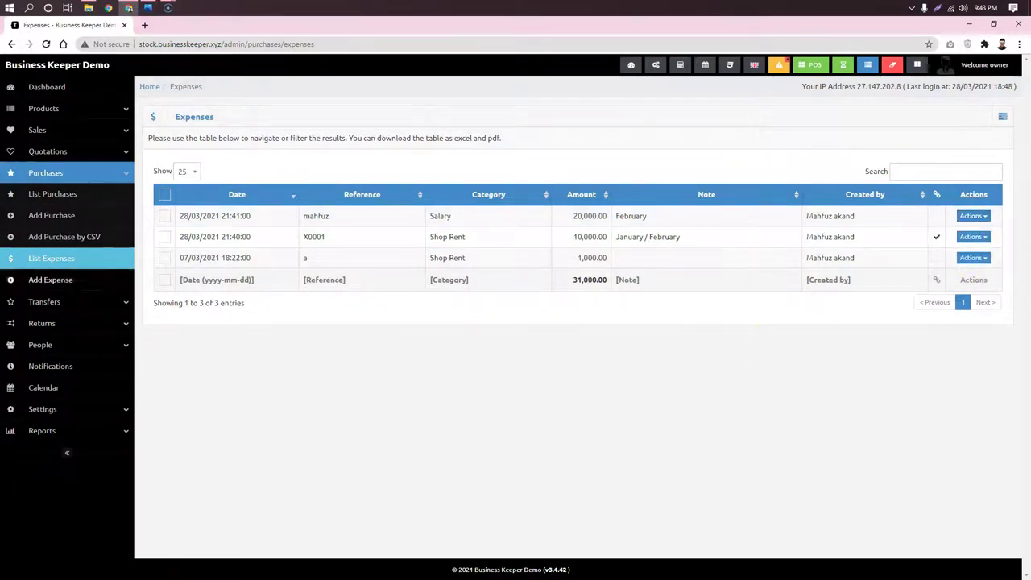
Step: Open the Expenses Report
{"action": "left_click", "coordinate": [129, 440]}
{"action": "left_click", "coordinate": [127, 434]}
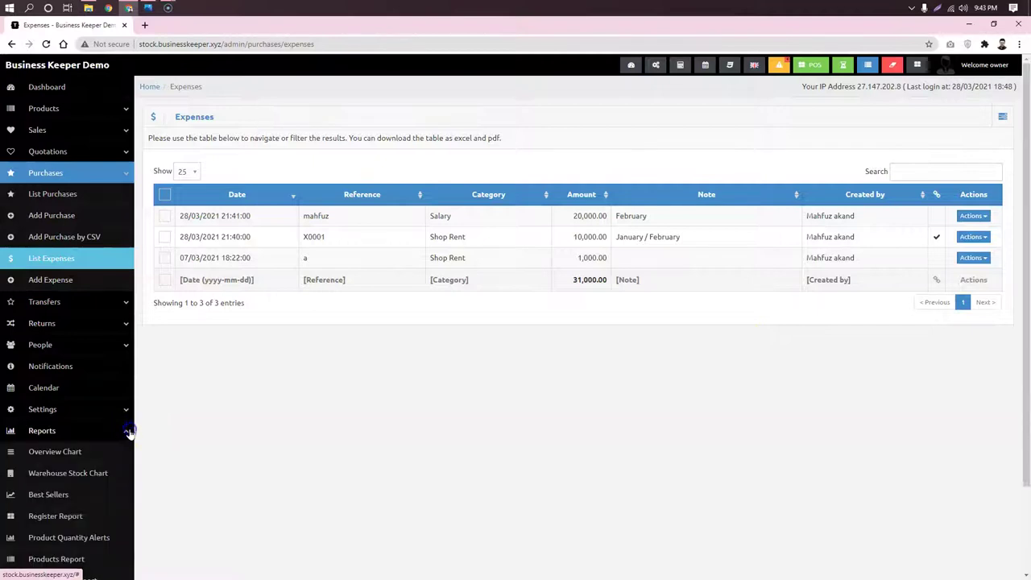
{"action": "scroll", "coordinate": [105, 407], "scroll_direction": "down", "scroll_amount": 3}
{"action": "scroll", "coordinate": [135, 360], "scroll_direction": "down", "scroll_amount": 2}
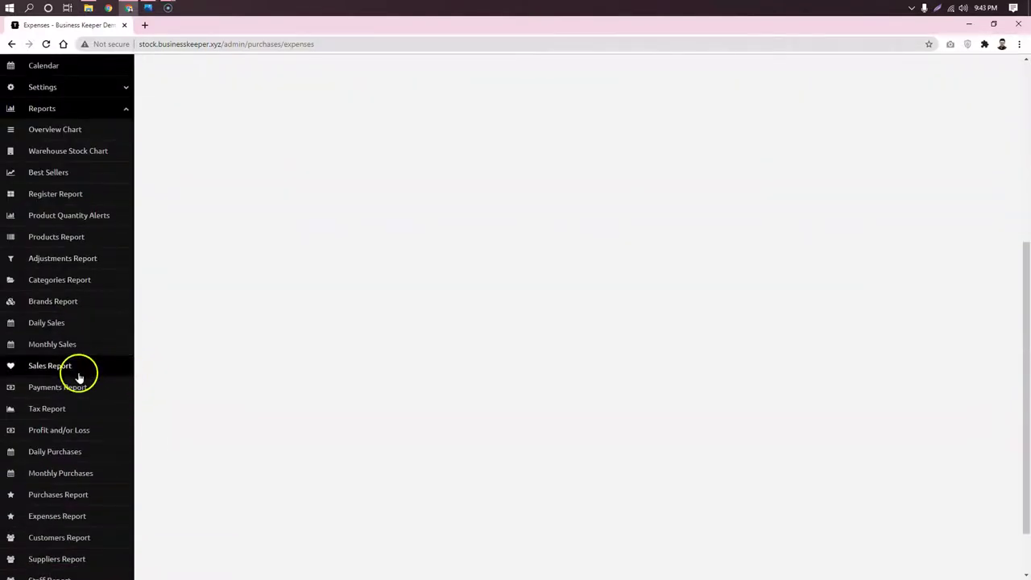
{"action": "left_click", "coordinate": [64, 516]}
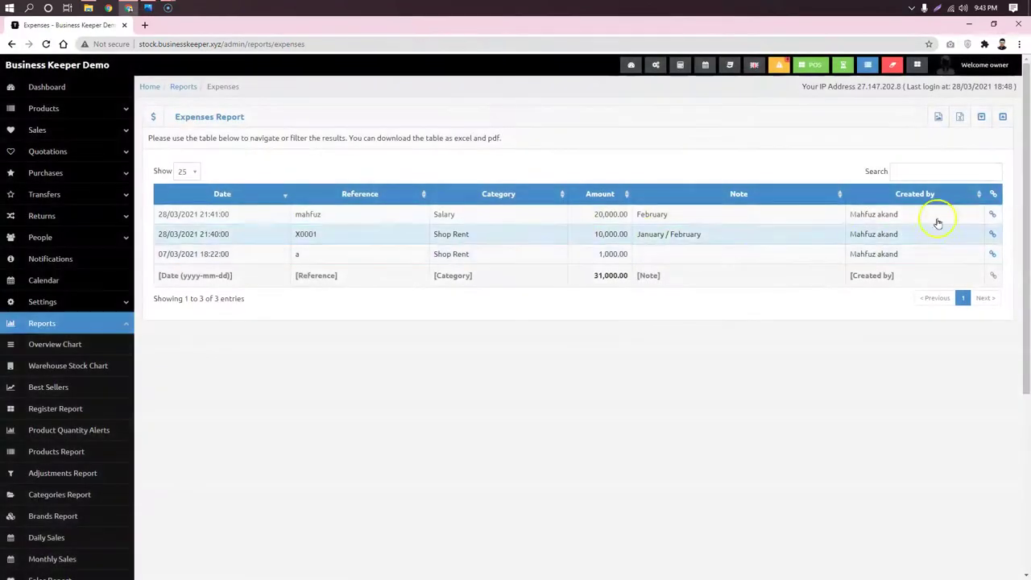
Step: Filter the Expenses Report by the employee's name as the reference number
{"action": "left_click", "coordinate": [980, 118]}
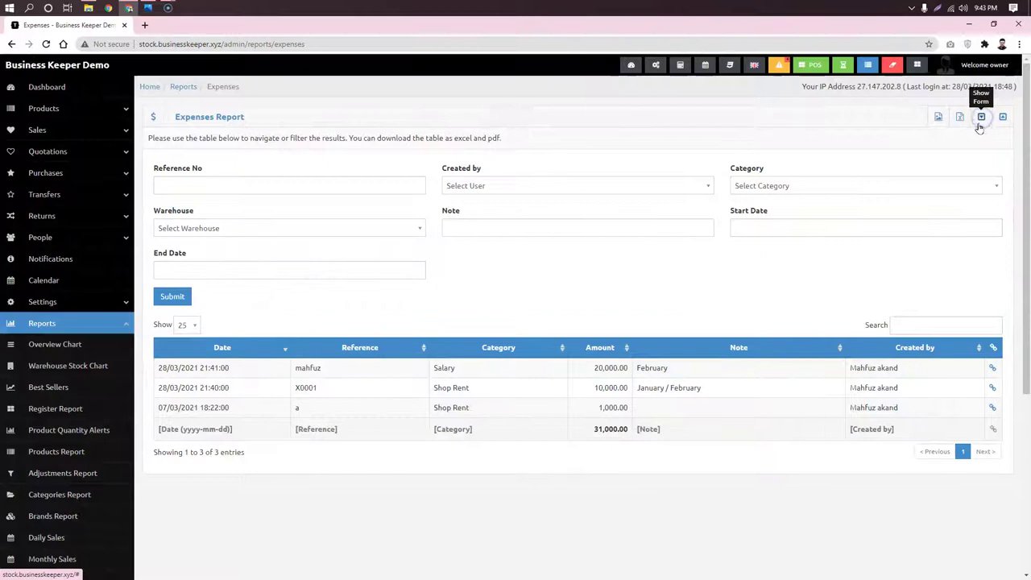
{"action": "left_click", "coordinate": [301, 185]}
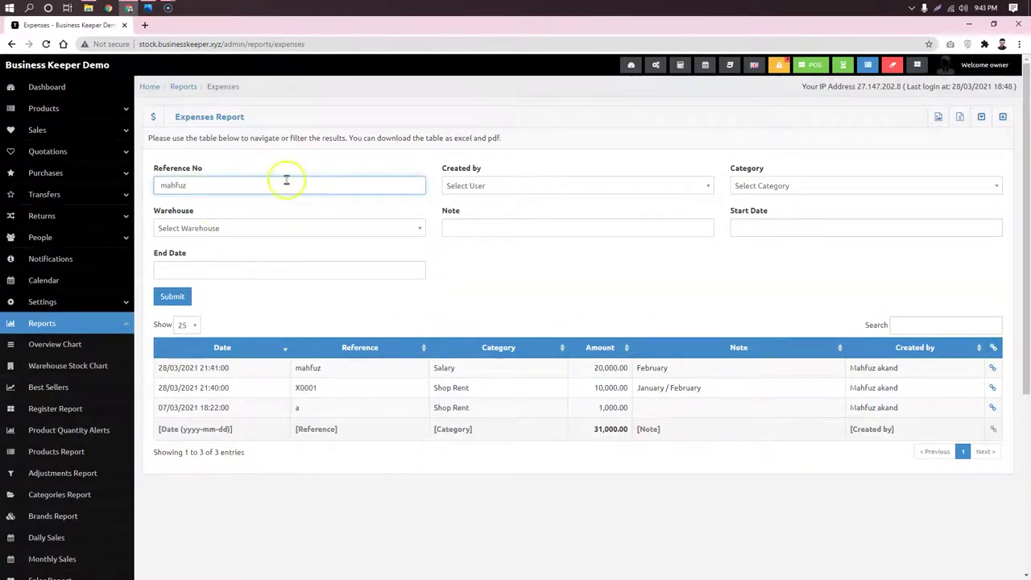
{"action": "left_click", "coordinate": [497, 269]}
{"action": "left_click", "coordinate": [172, 296]}
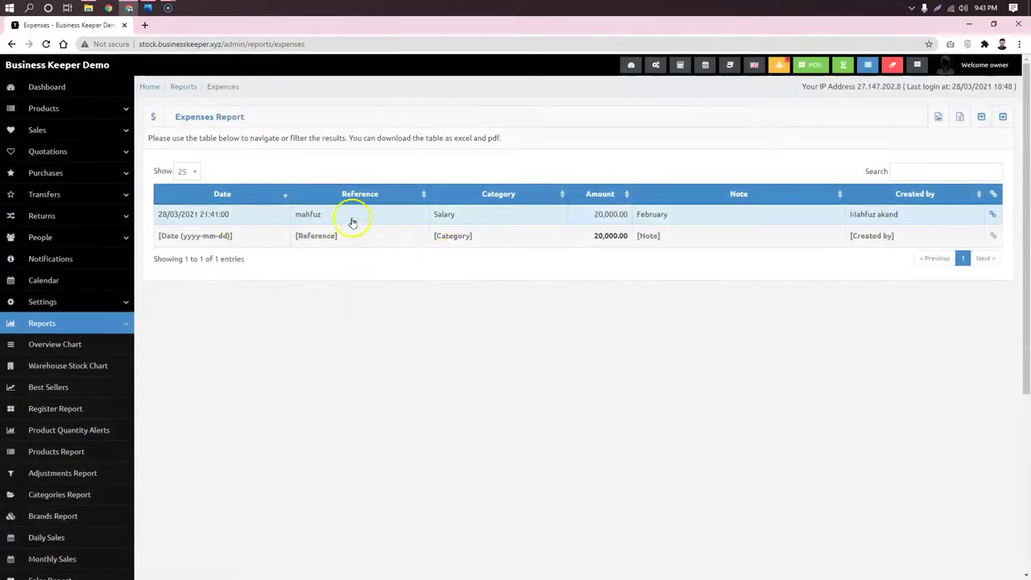
Step: Examine the report's filter options for creator, category, warehouse and start date without choosing any
{"action": "left_click", "coordinate": [985, 117]}
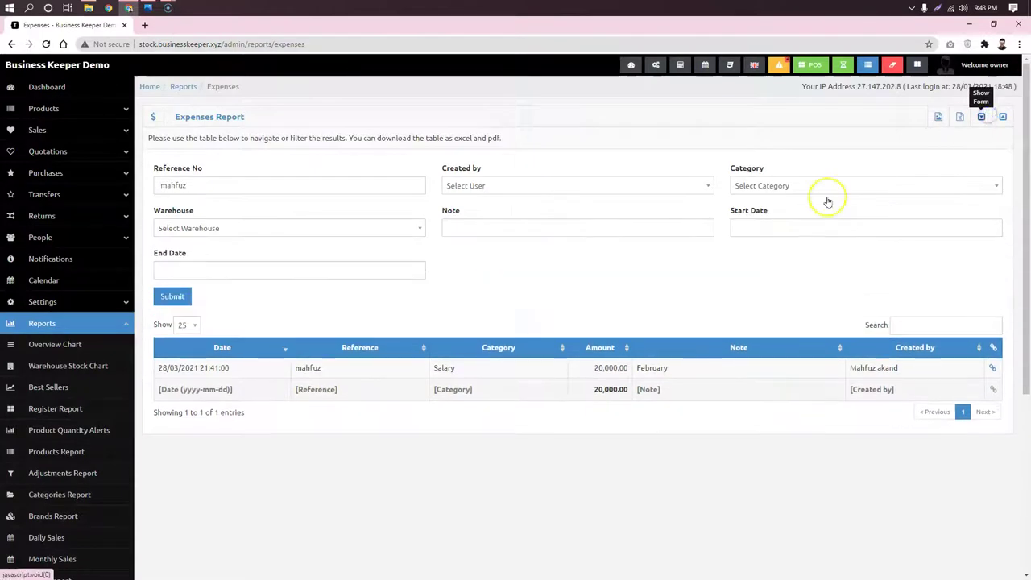
{"action": "left_click", "coordinate": [526, 187]}
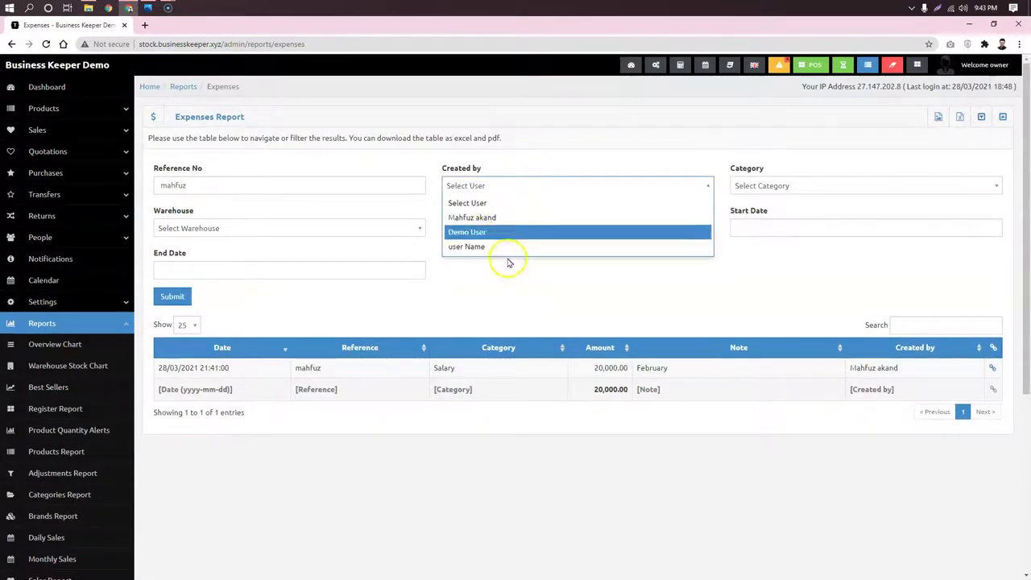
{"action": "left_click", "coordinate": [801, 202]}
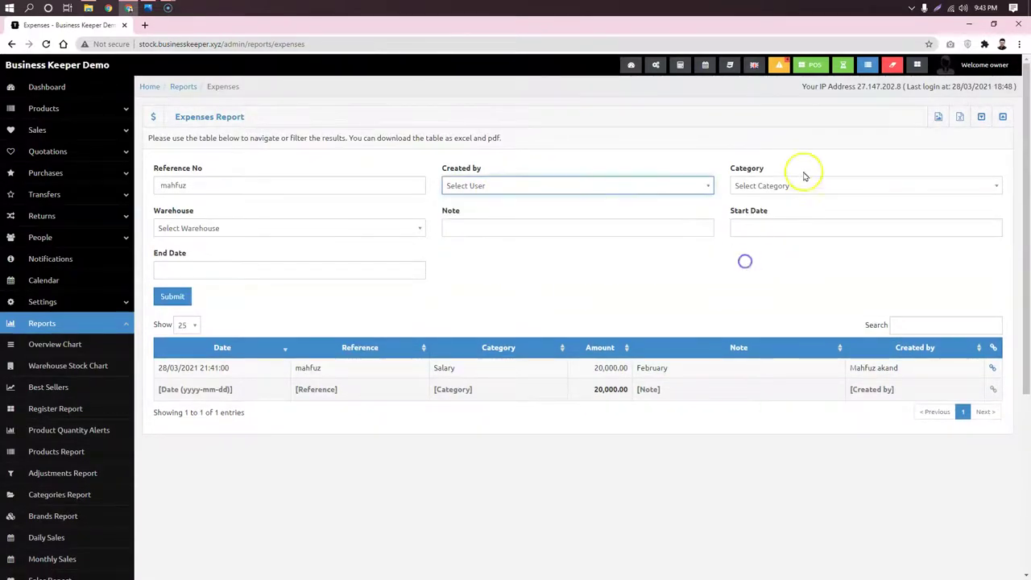
{"action": "left_click", "coordinate": [824, 185]}
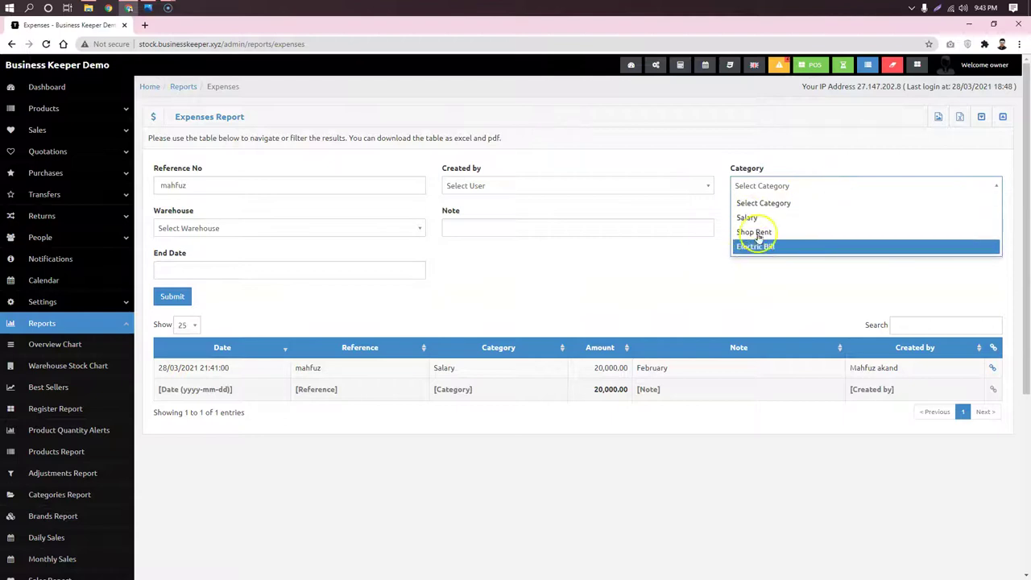
{"action": "left_click", "coordinate": [640, 269]}
{"action": "left_click", "coordinate": [777, 226]}
{"action": "left_click", "coordinate": [574, 264]}
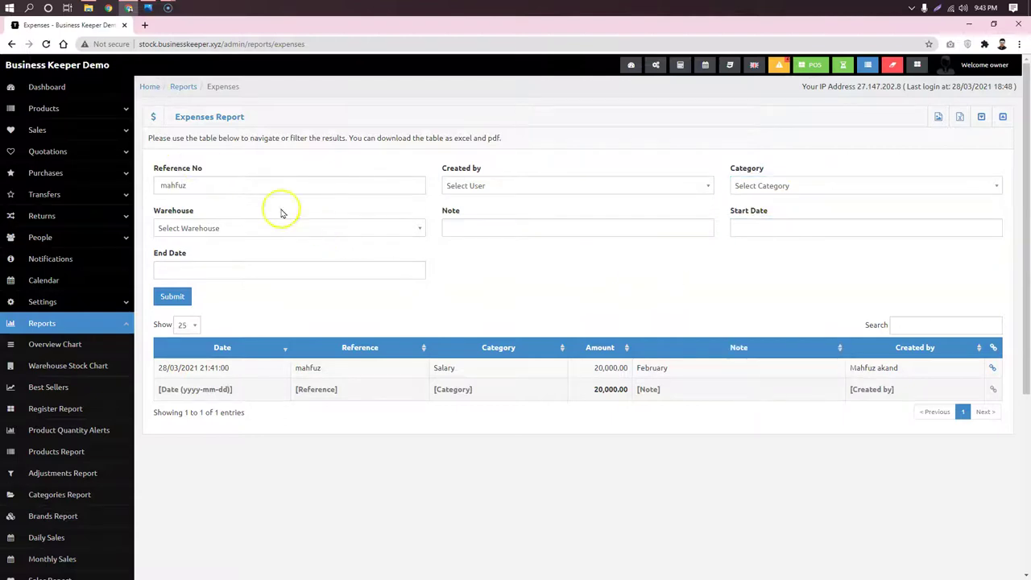
{"action": "left_click", "coordinate": [306, 228]}
{"action": "left_click", "coordinate": [581, 256]}
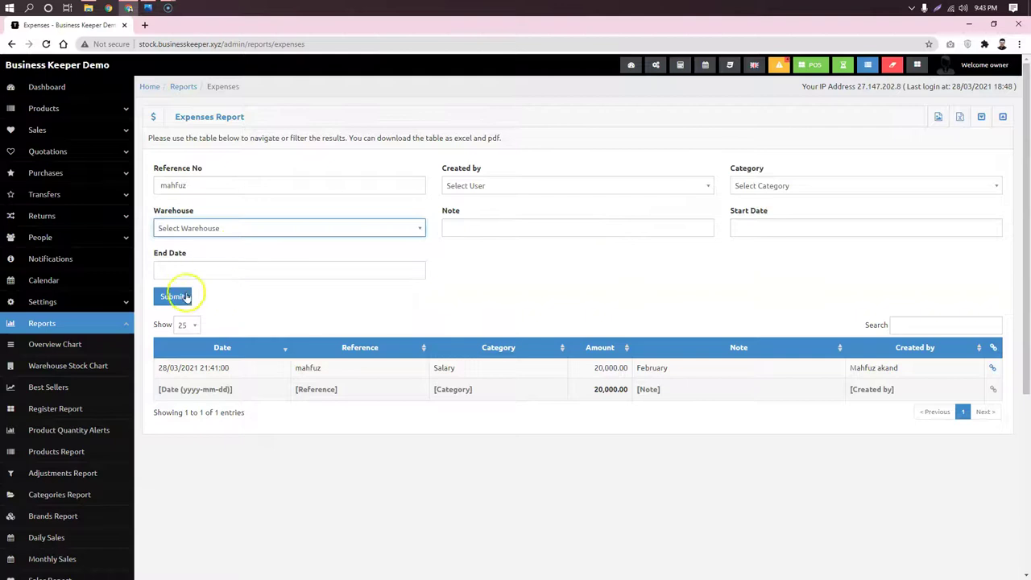
{"action": "left_click", "coordinate": [770, 227]}
{"action": "left_click", "coordinate": [687, 274]}
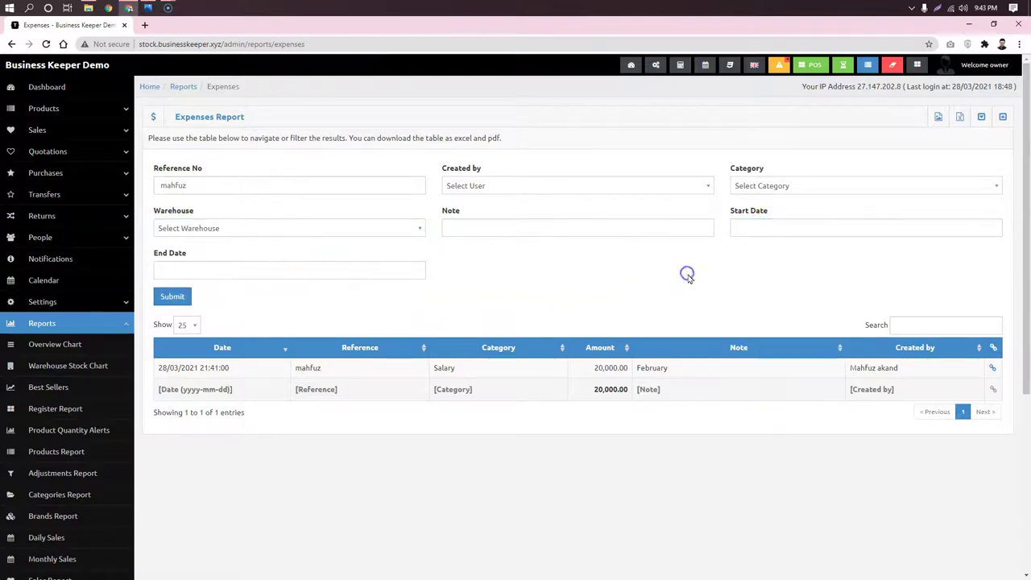
Step: Clear the reference number filter and resubmit the Expenses Report for all expenses
{"action": "left_click_drag", "start_coordinate": [197, 185], "coordinate": [141, 184]}
{"action": "key", "text": "BackSpace"}
{"action": "left_click", "coordinate": [171, 296]}
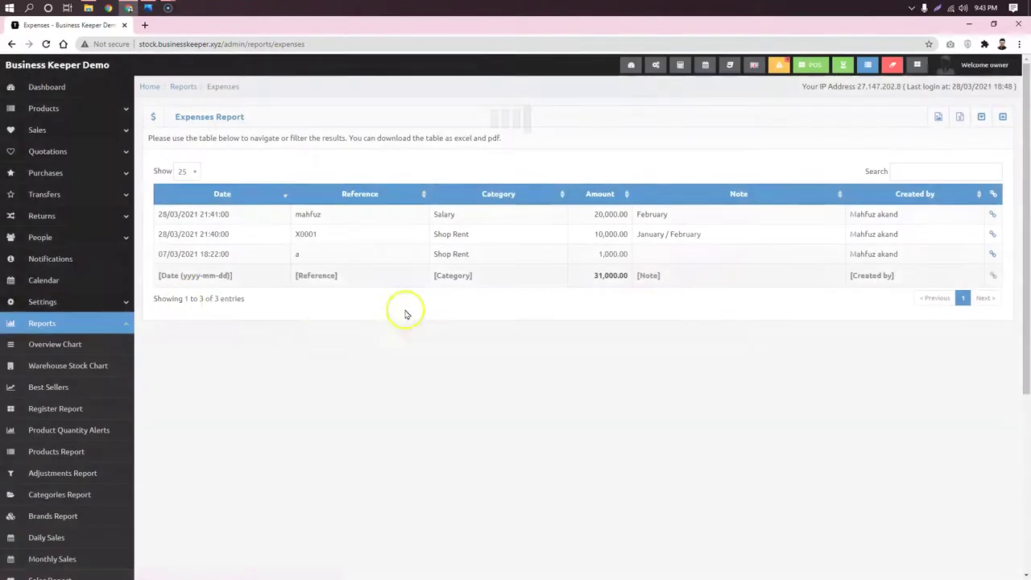
Step: Export the Expenses Report as the Excel worksheet expenses_report to the Downloads folder and open it in Excel
{"action": "left_click", "coordinate": [960, 118]}
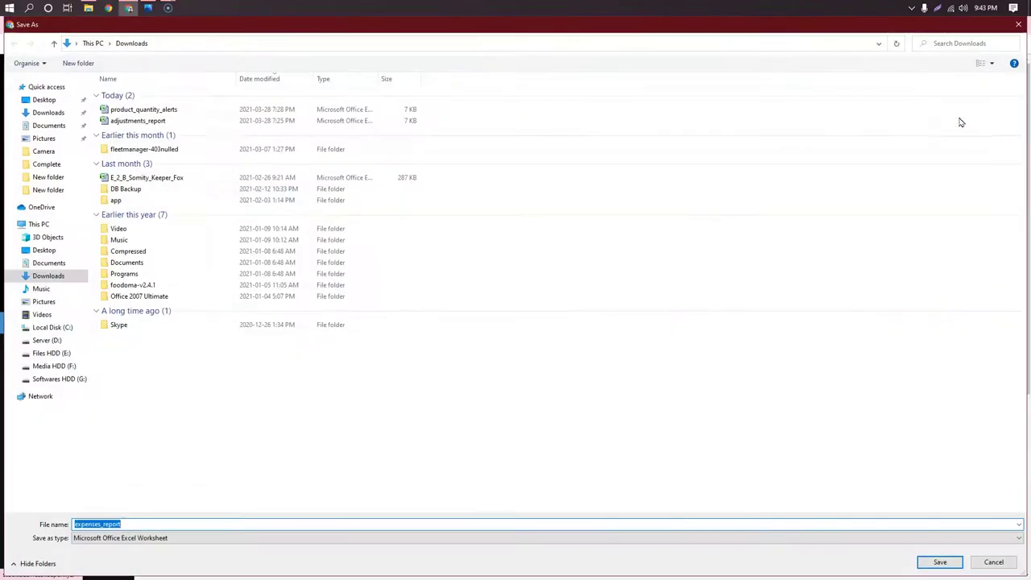
{"action": "left_click", "coordinate": [48, 115]}
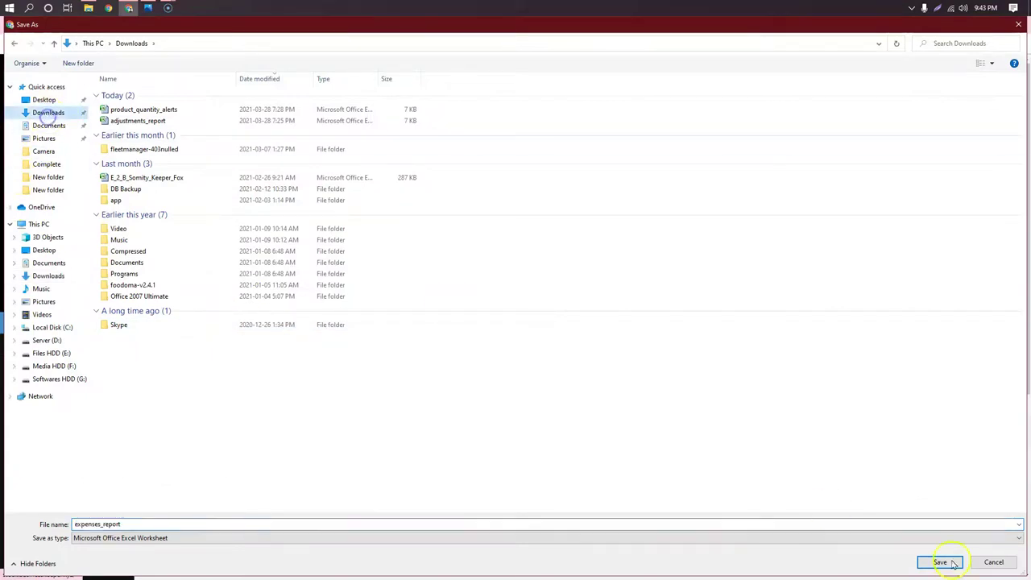
{"action": "left_click", "coordinate": [958, 563]}
{"action": "left_click", "coordinate": [72, 560]}
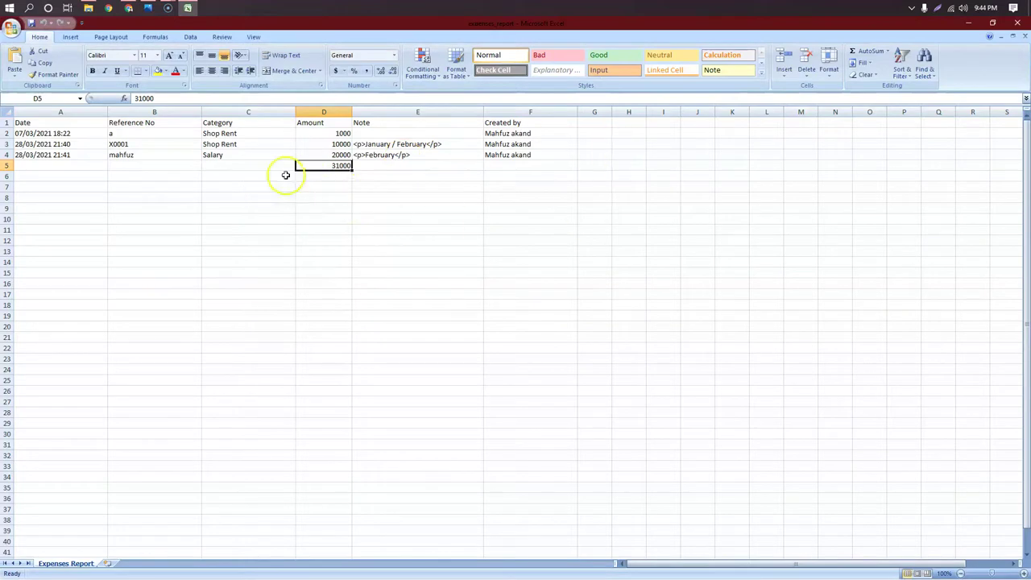
Step: Examine the exported expense rows and their amount total in the worksheet, and close the workbook
{"action": "left_click", "coordinate": [285, 174]}
{"action": "left_click", "coordinate": [324, 170]}
{"action": "left_click", "coordinate": [603, 165]}
{"action": "left_click_drag", "start_coordinate": [36, 133], "coordinate": [497, 165]}
{"action": "left_click", "coordinate": [704, 230]}
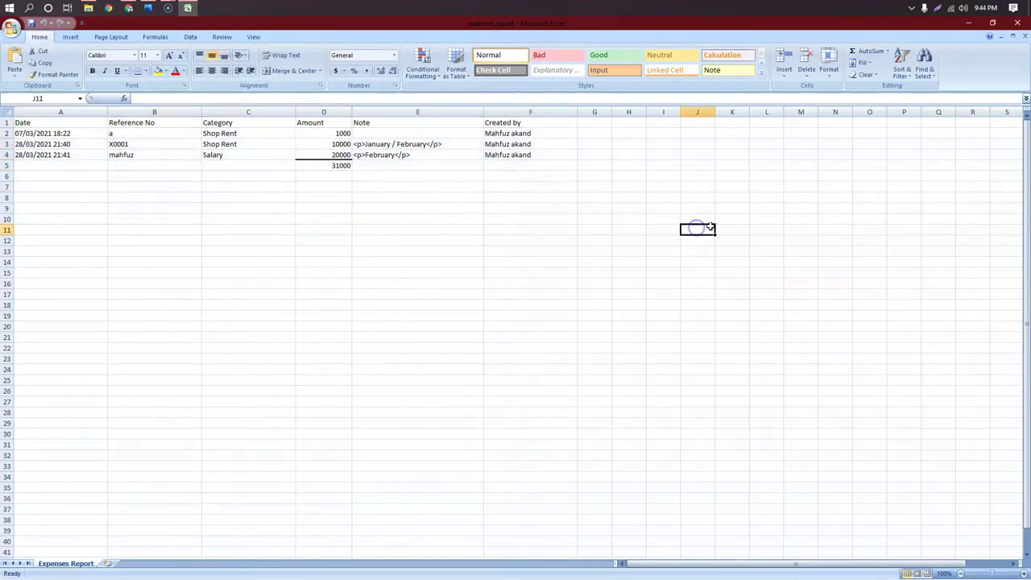
{"action": "left_click", "coordinate": [1017, 20]}
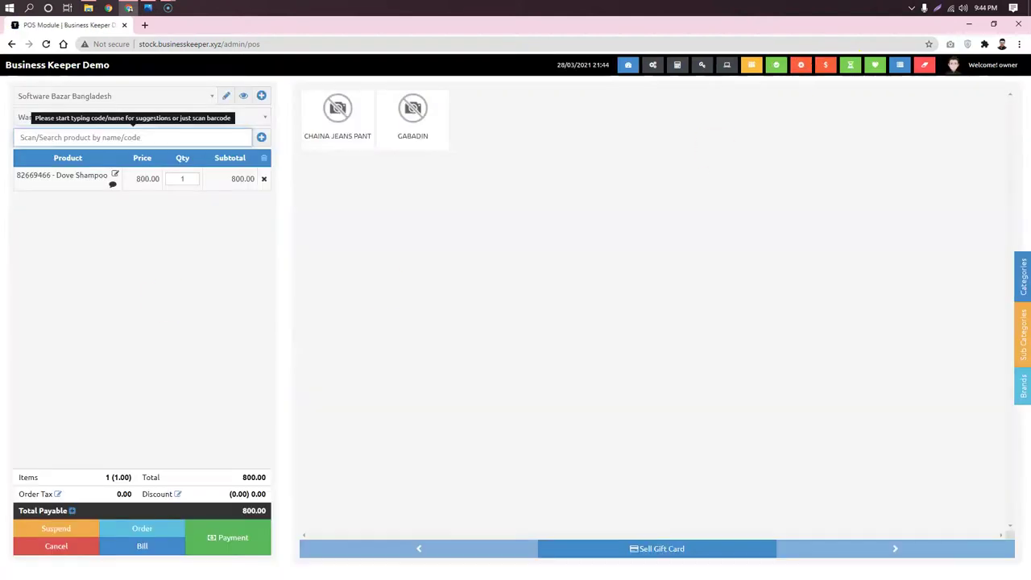
Step: Remove the Dove Shampoo item from the POS sale and open the Add Expense form
{"action": "left_click", "coordinate": [263, 179]}
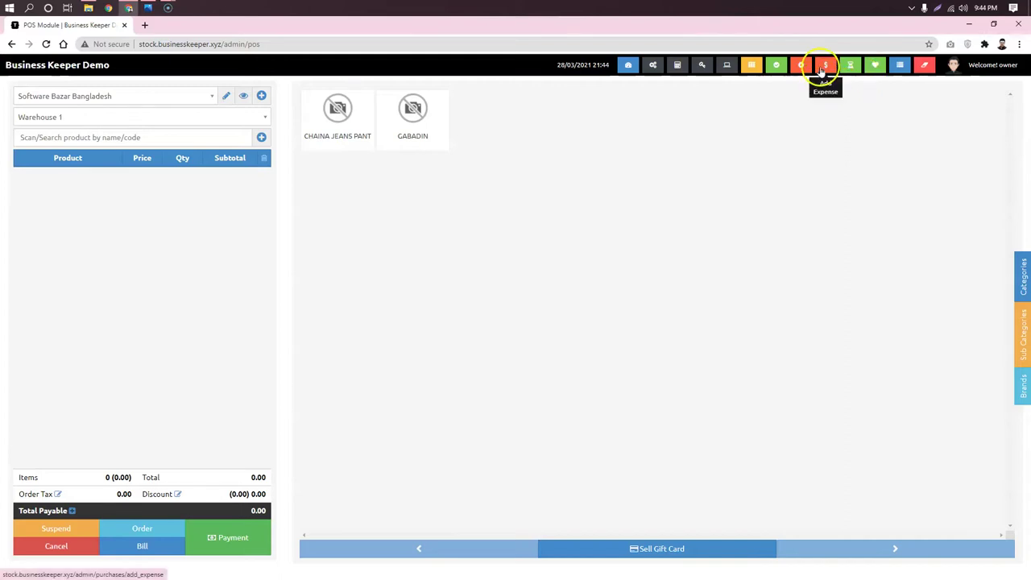
{"action": "left_click", "coordinate": [823, 70]}
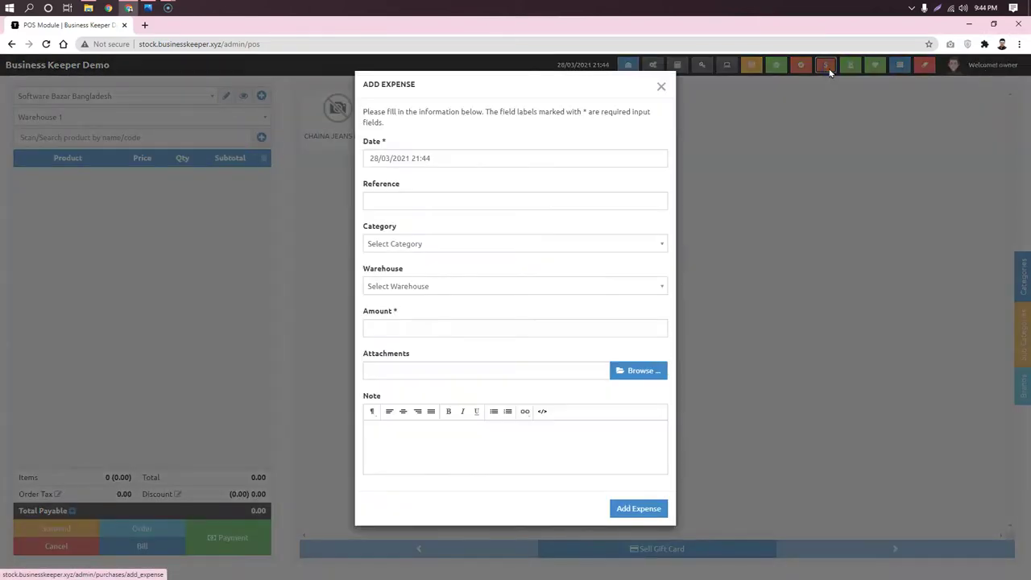